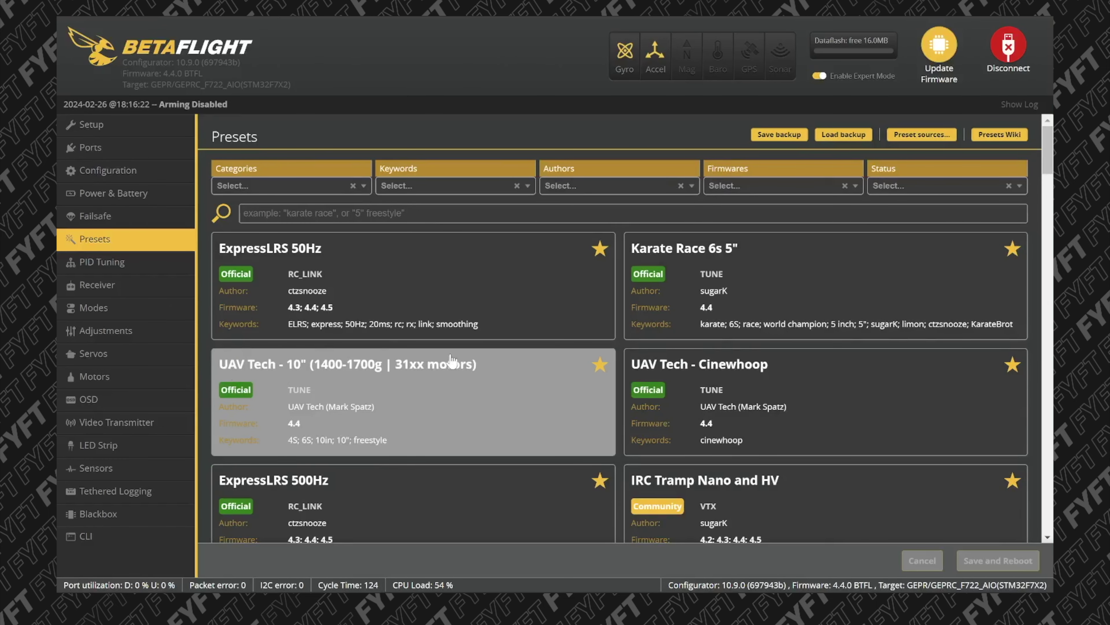
# Step: Open the ExpressLRS 50Hz preset and review its list of options, from fine-tuning to voltage readings
pyautogui.click(299, 253)
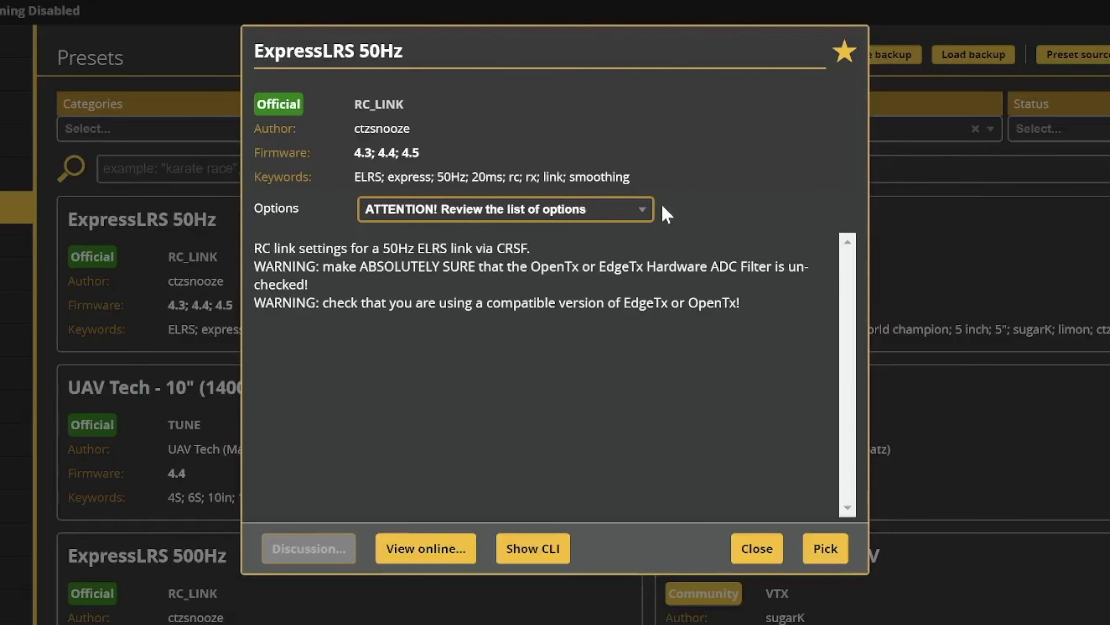
pyautogui.click(430, 214)
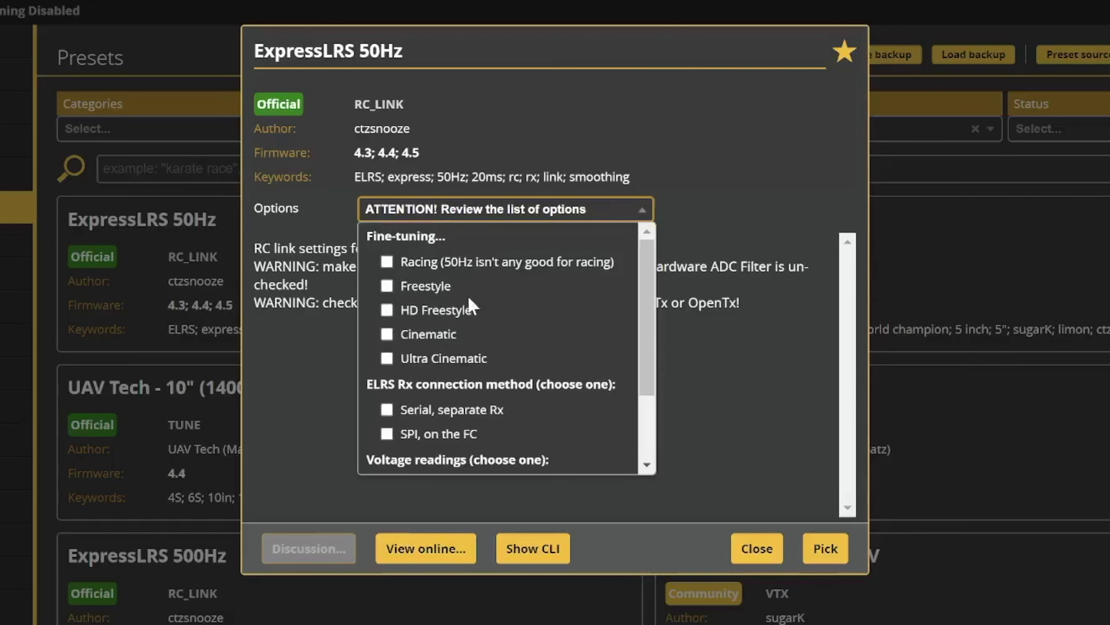
pyautogui.scroll(-1, 483, 327)
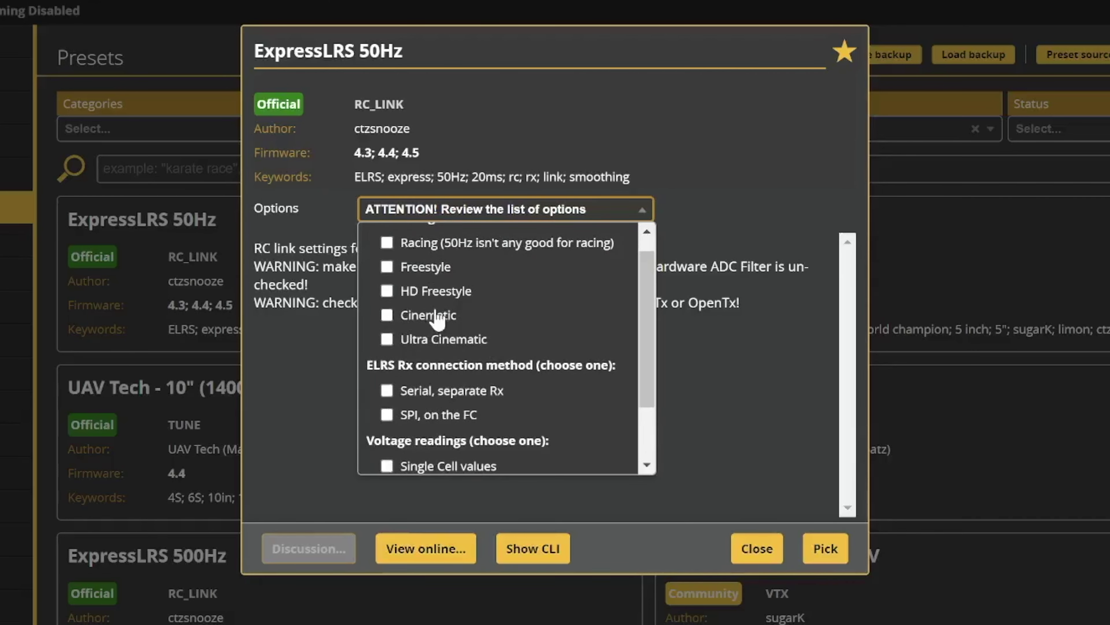
pyautogui.scroll(1, 437, 326)
pyautogui.scroll(-4, 413, 324)
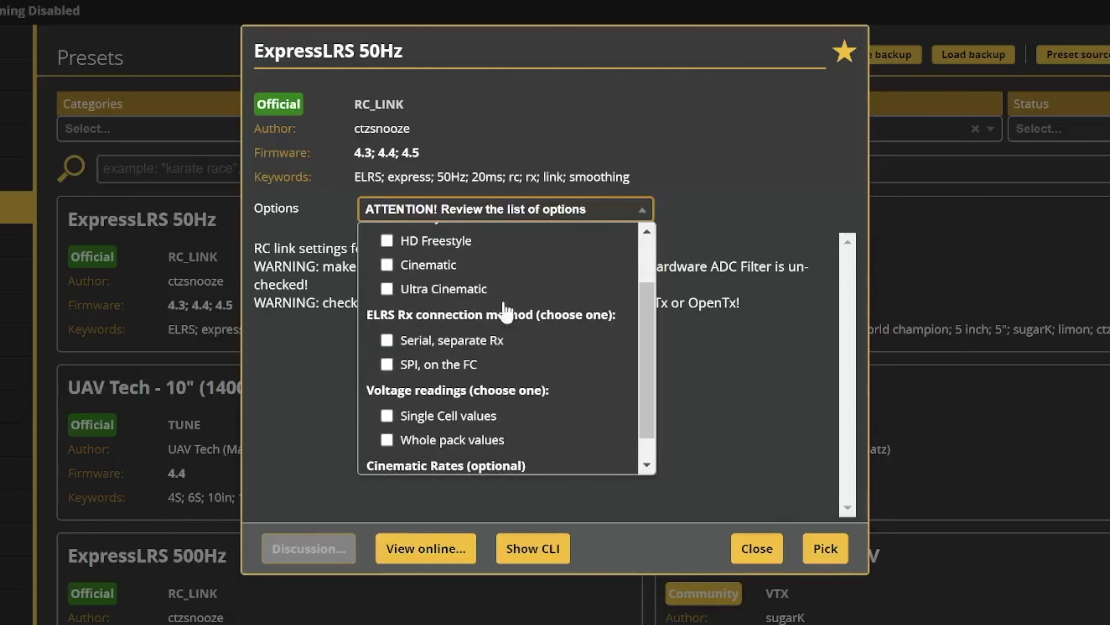
# Step: Choose Serial, separate Rx as the ELRS Rx connection method in the preset's options
pyautogui.click(386, 340)
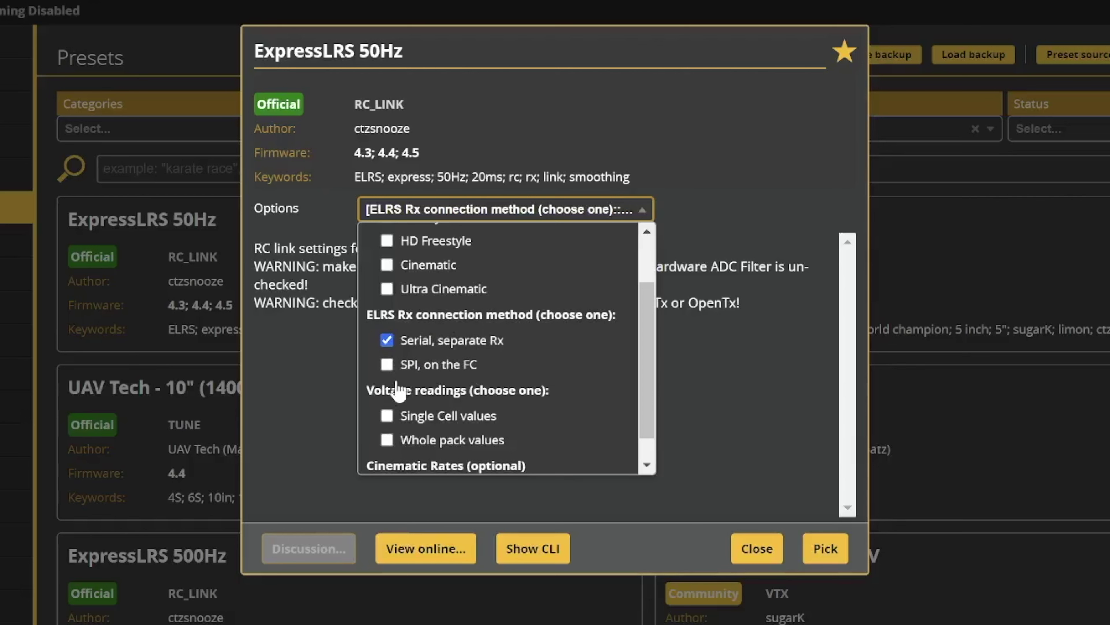
pyautogui.click(387, 367)
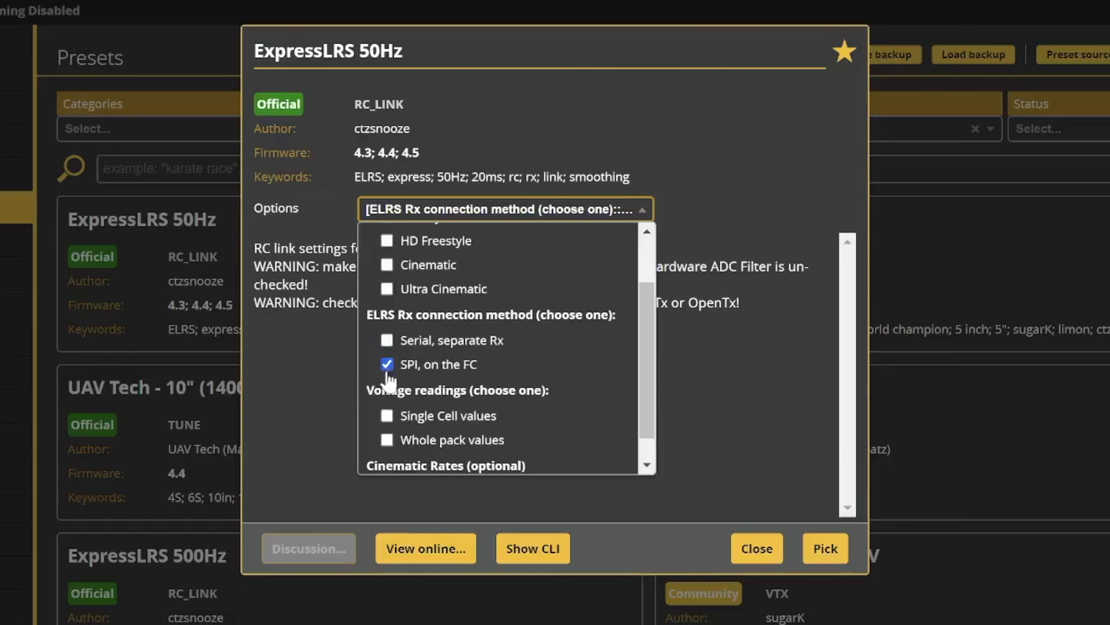
pyautogui.click(387, 366)
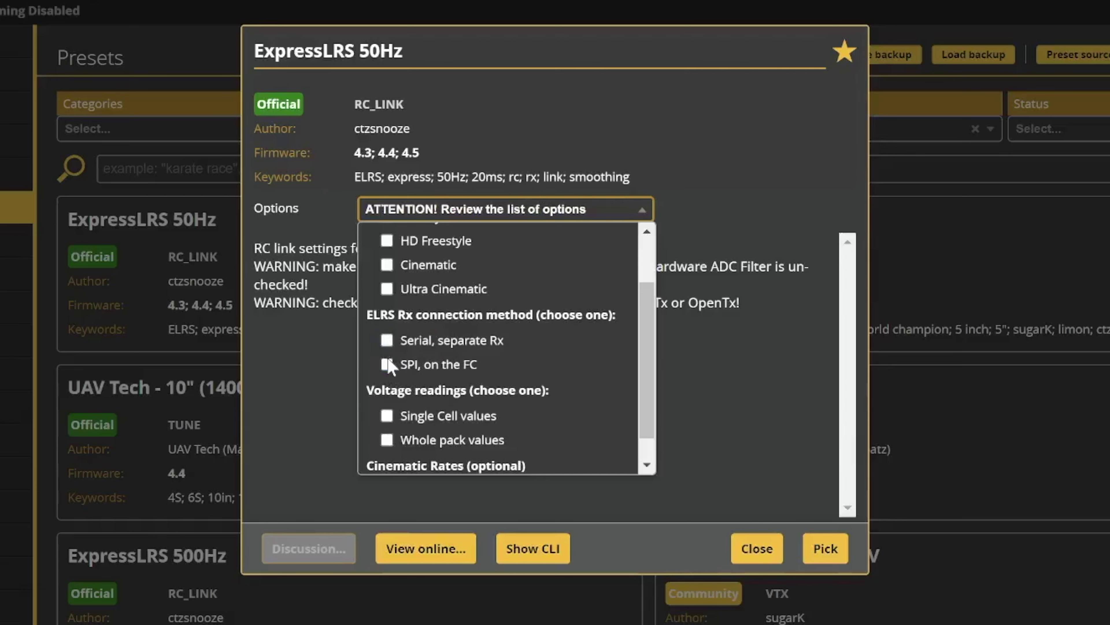
pyautogui.click(387, 340)
pyautogui.scroll(-1, 446, 393)
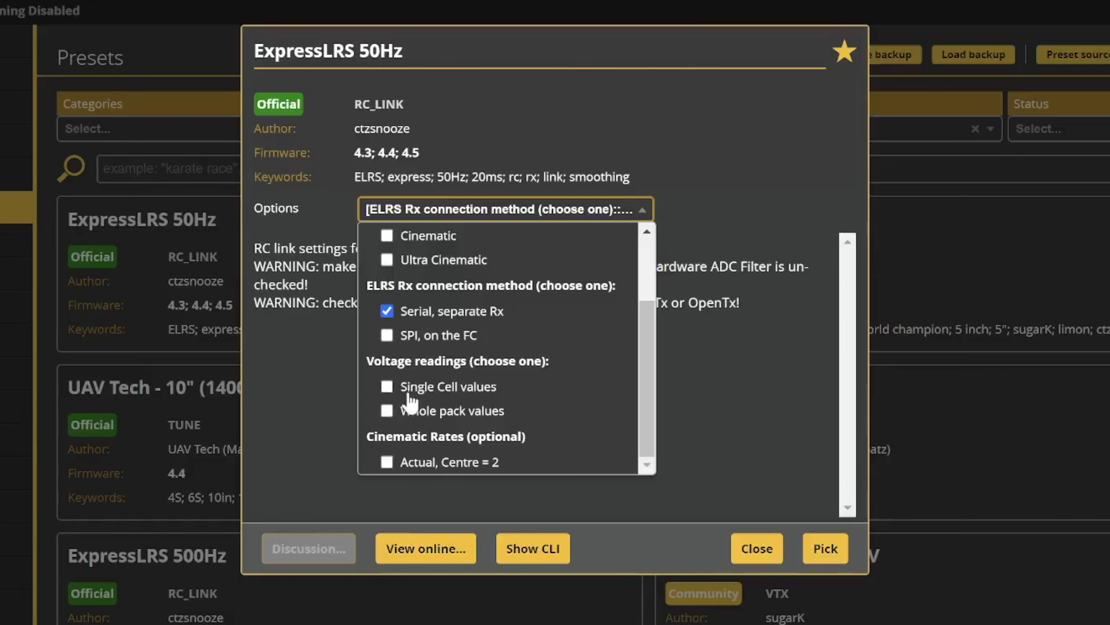
pyautogui.scroll(2, 496, 407)
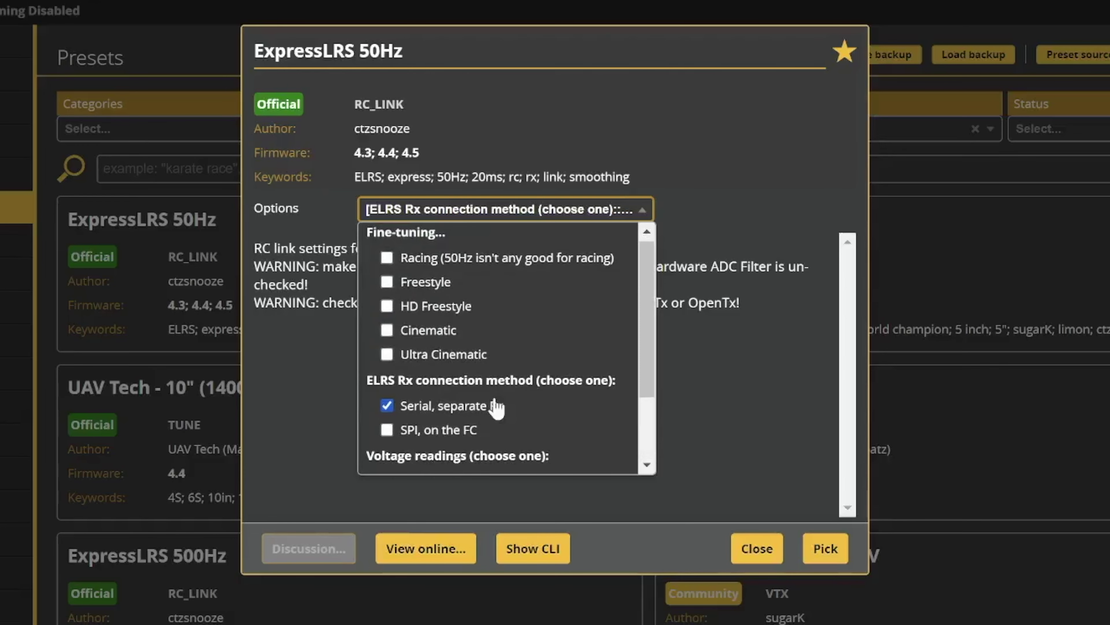
pyautogui.click(441, 213)
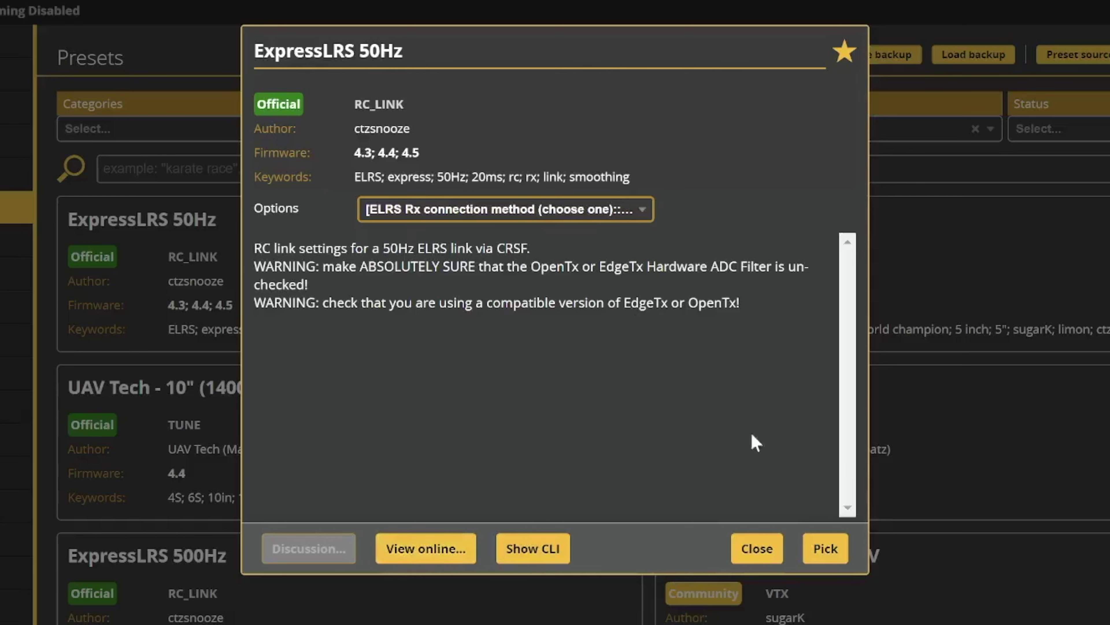
# Step: Review the CLI commands of the ExpressLRS 50Hz preset and pick it for applying
pyautogui.click(530, 552)
pyautogui.scroll(-5, 425, 382)
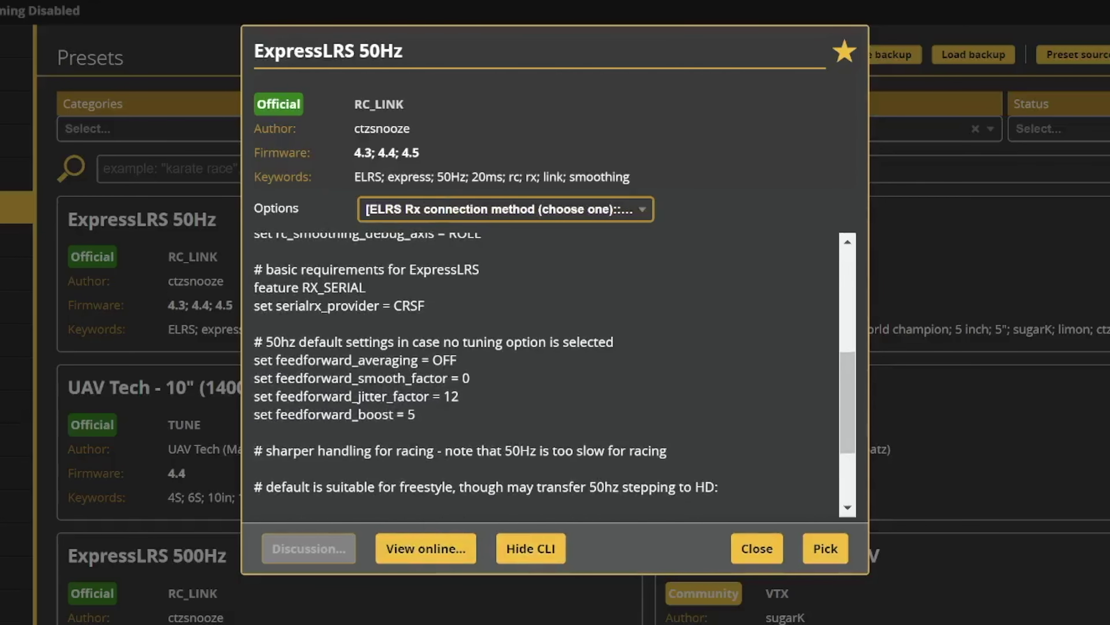
pyautogui.scroll(3, 448, 334)
pyautogui.scroll(-3, 448, 334)
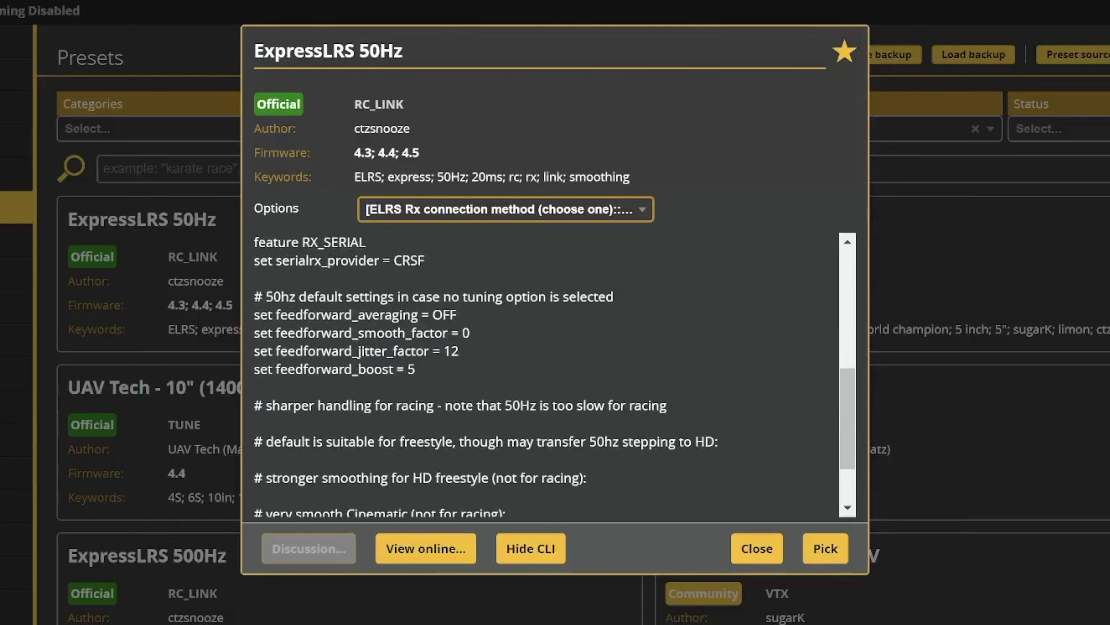
pyautogui.scroll(5, 448, 335)
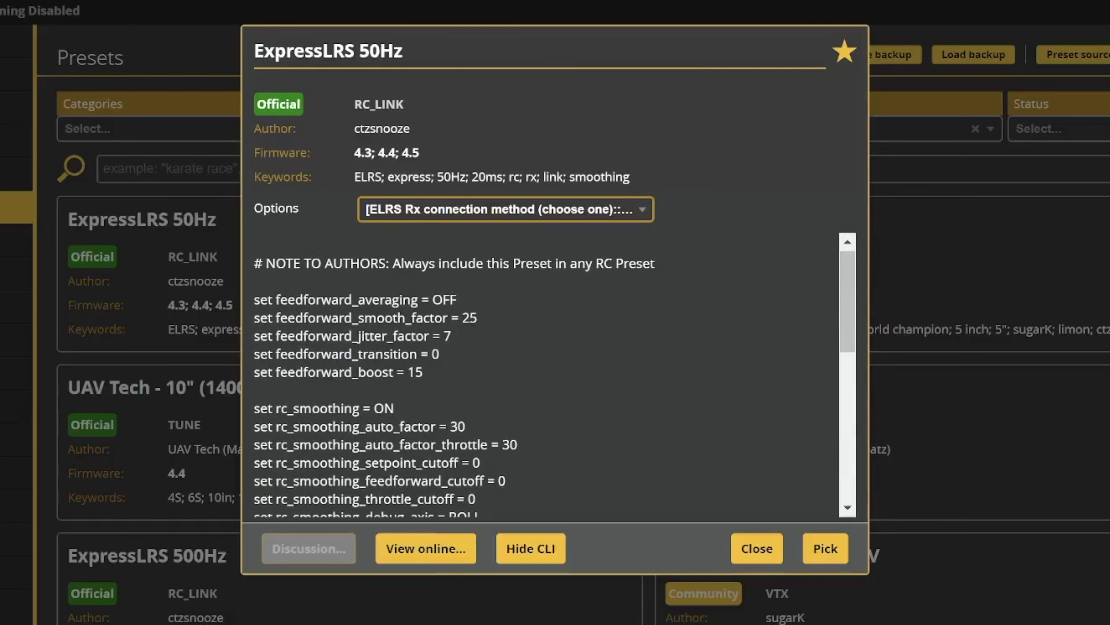
pyautogui.scroll(-2, 407, 411)
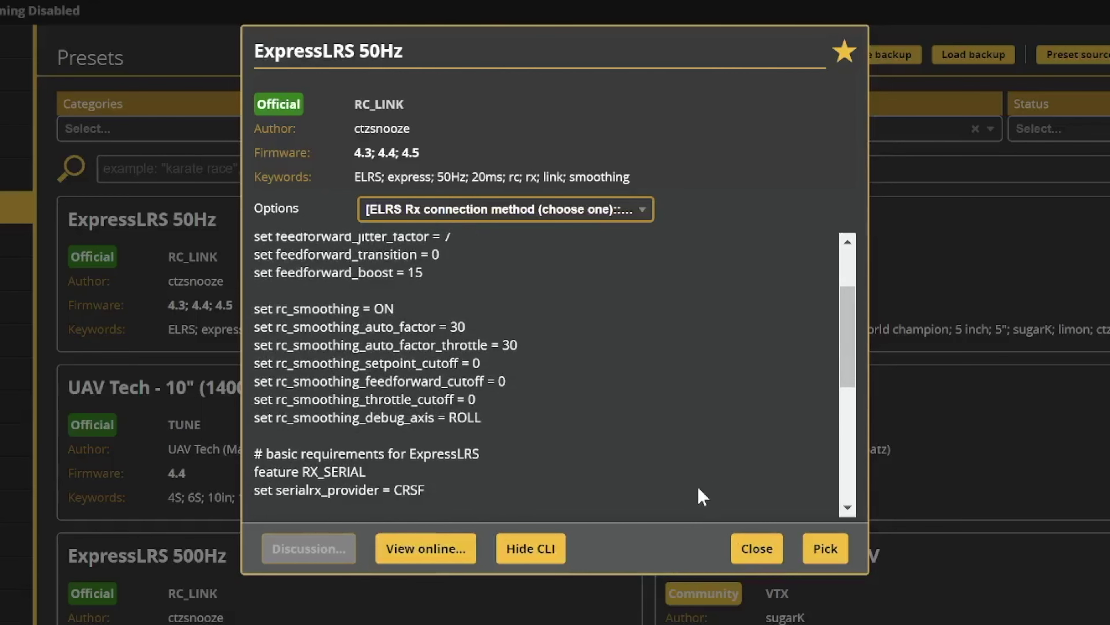
pyautogui.click(825, 549)
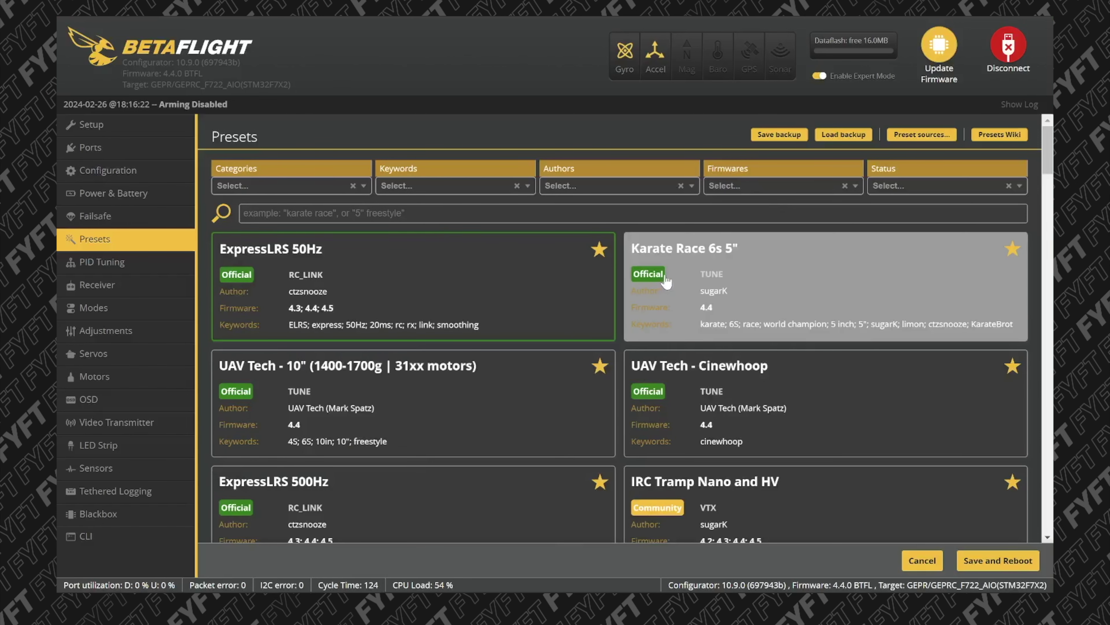
# Step: Examine the available category, keyword, author and firmware filter choices for the presets
pyautogui.click(234, 187)
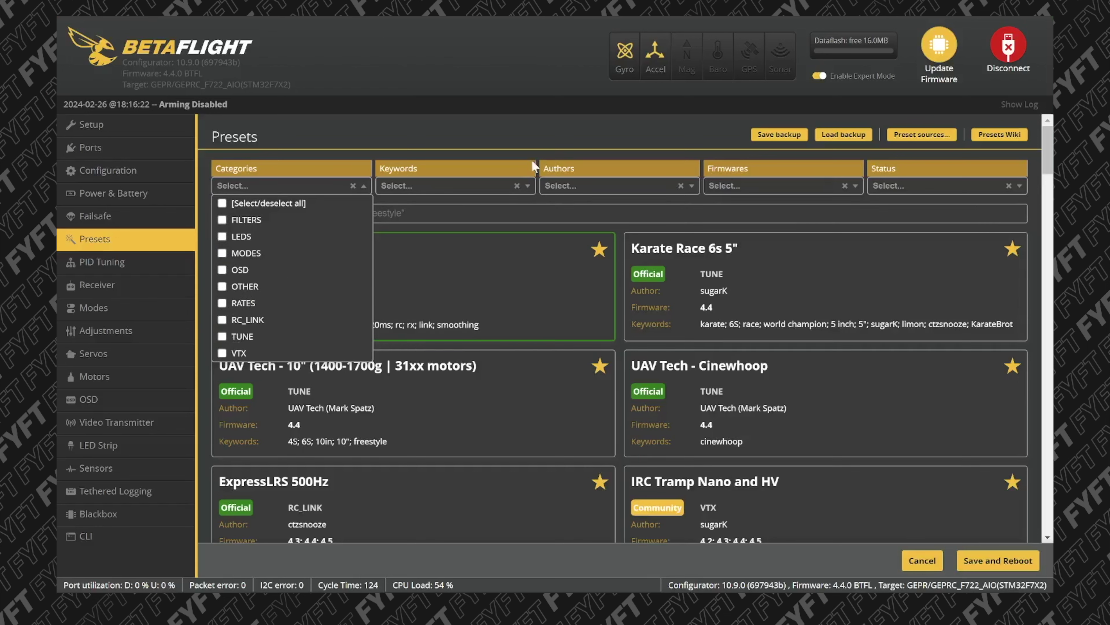
pyautogui.click(477, 188)
pyautogui.scroll(-3, 418, 296)
pyautogui.scroll(3, 420, 309)
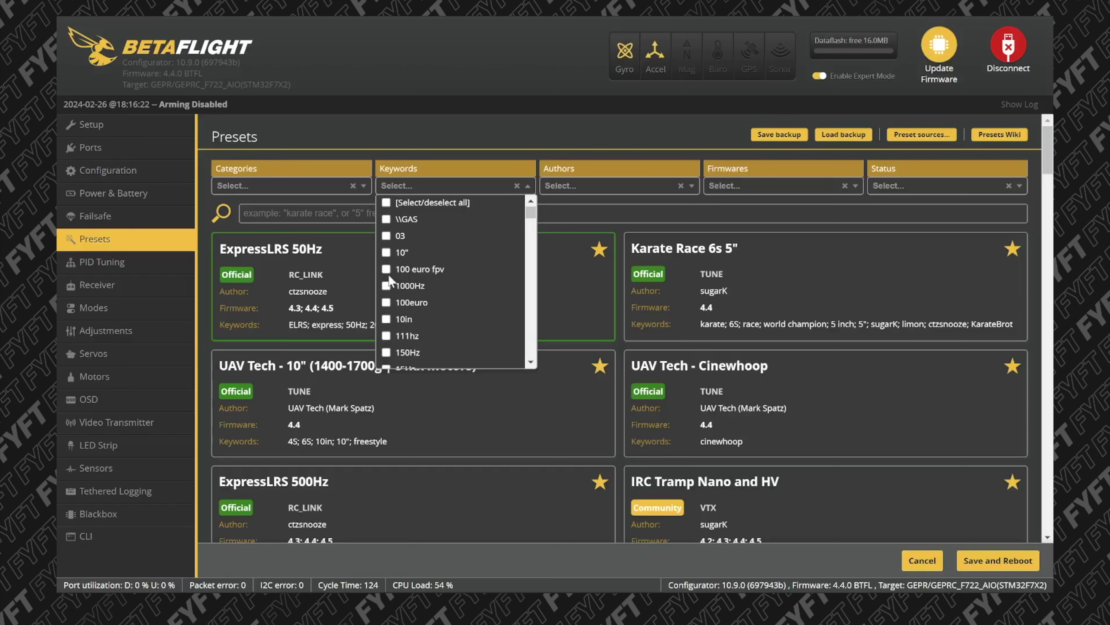
pyautogui.click(640, 193)
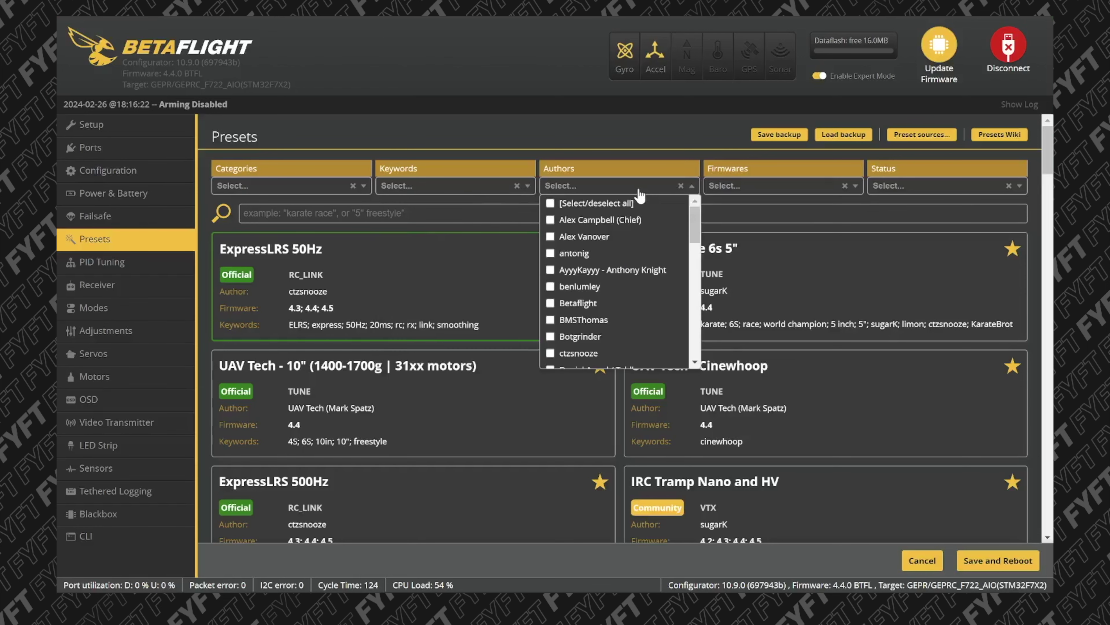
pyautogui.click(811, 178)
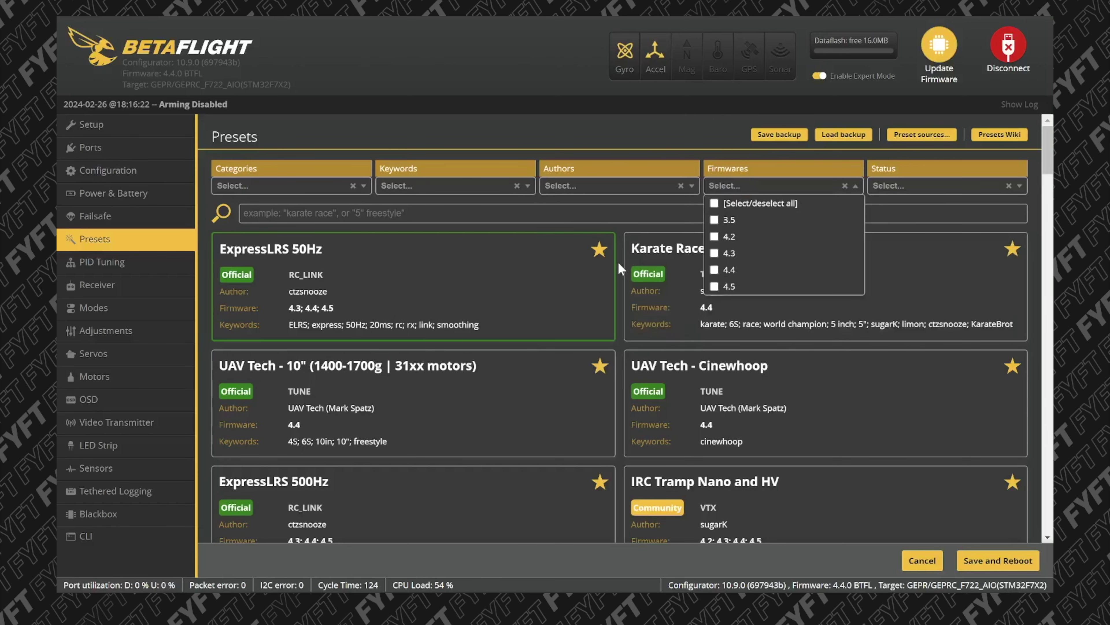
pyautogui.click(621, 309)
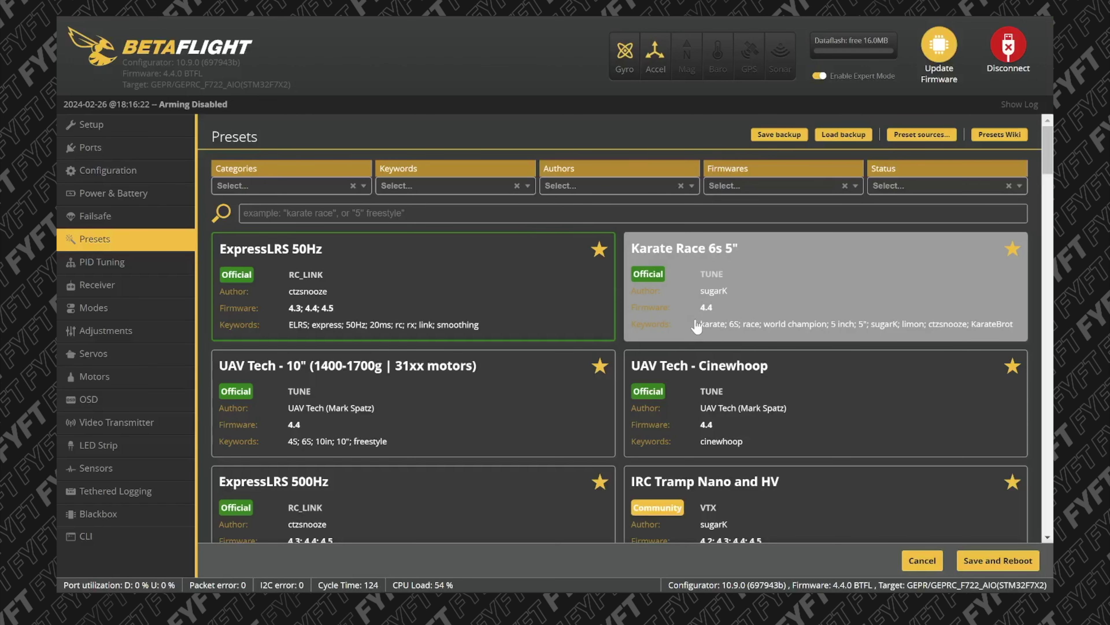
# Step: Look through the unfiltered presets and filter the list to firmware version 4.4
pyautogui.scroll(-3, 695, 323)
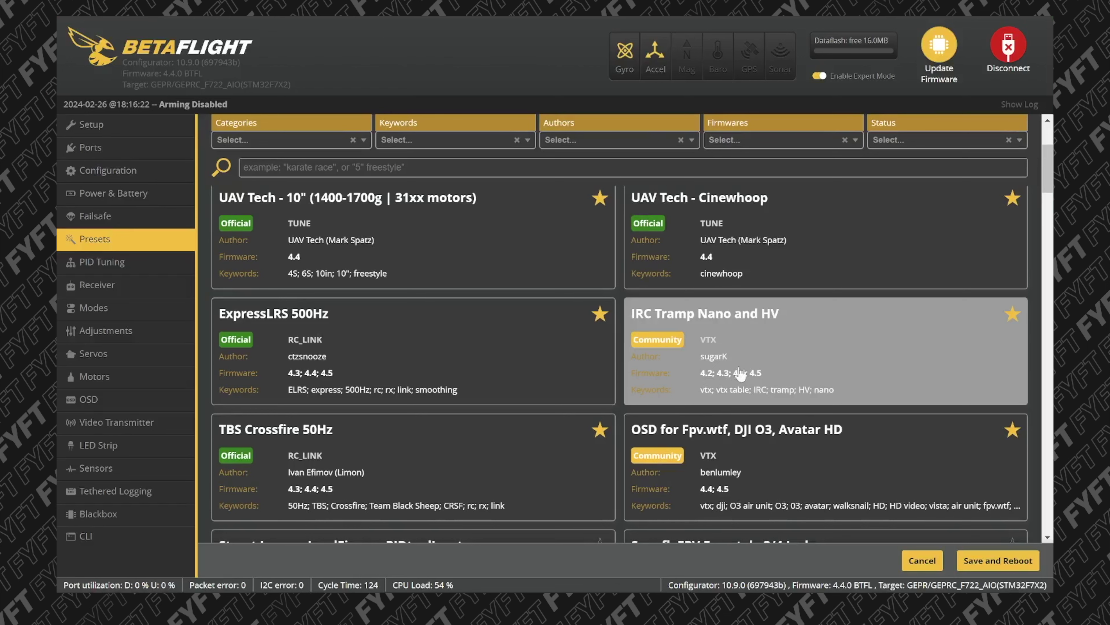
pyautogui.scroll(-3, 756, 376)
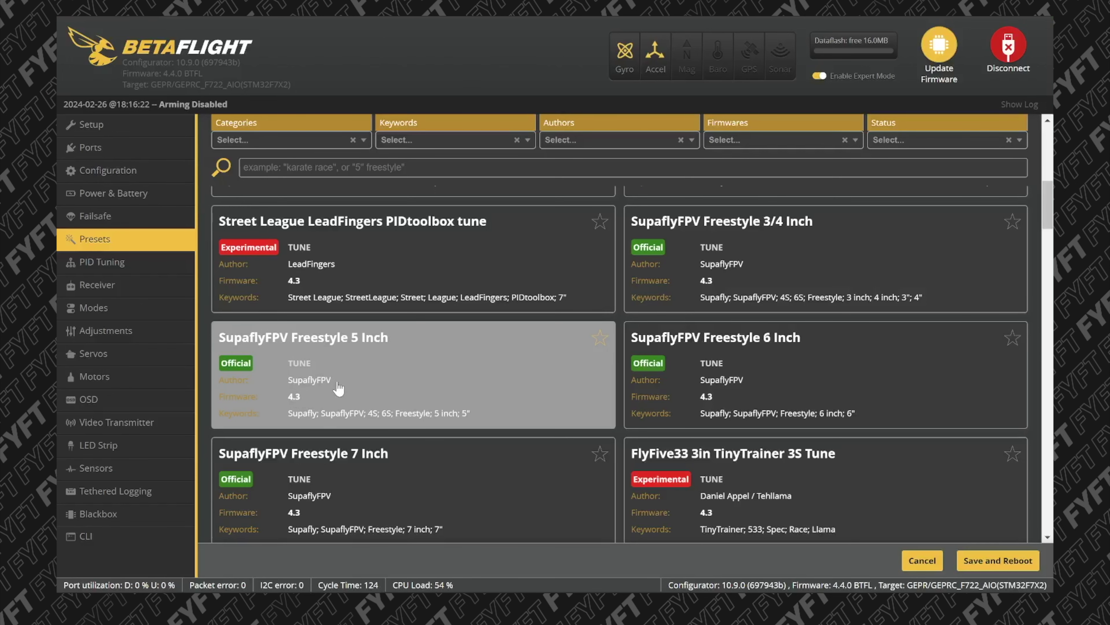
pyautogui.scroll(10, 339, 387)
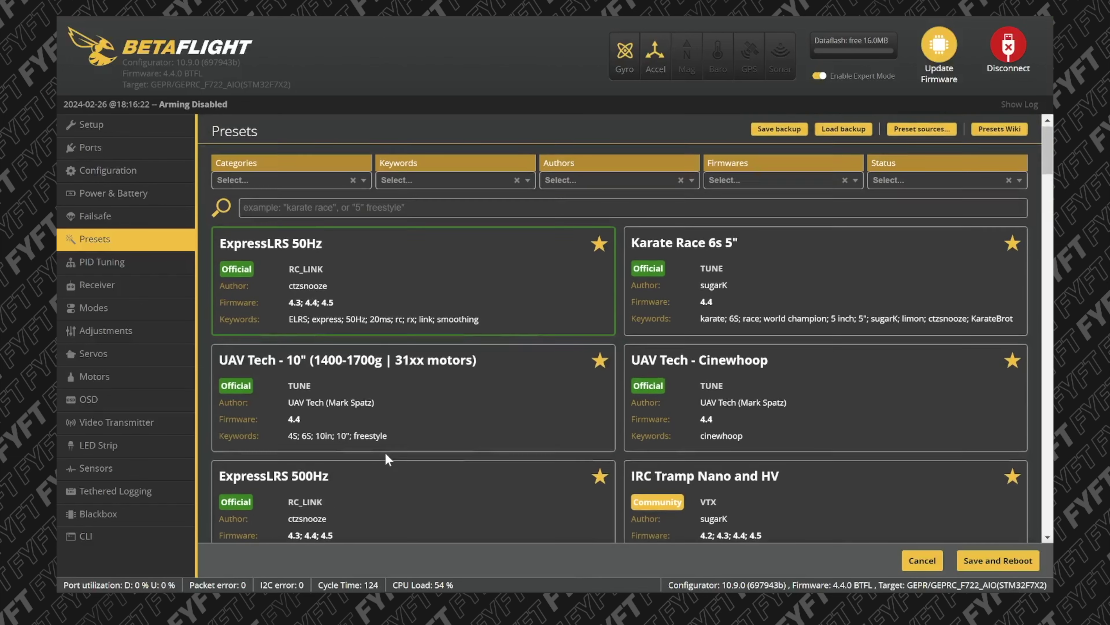
pyautogui.click(857, 181)
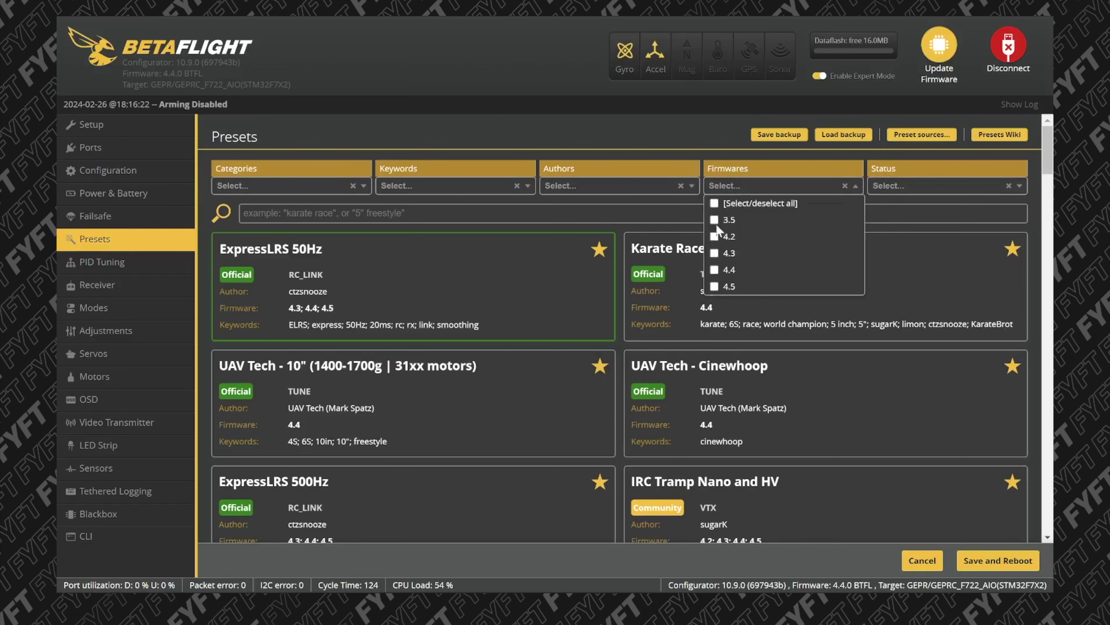
pyautogui.click(715, 269)
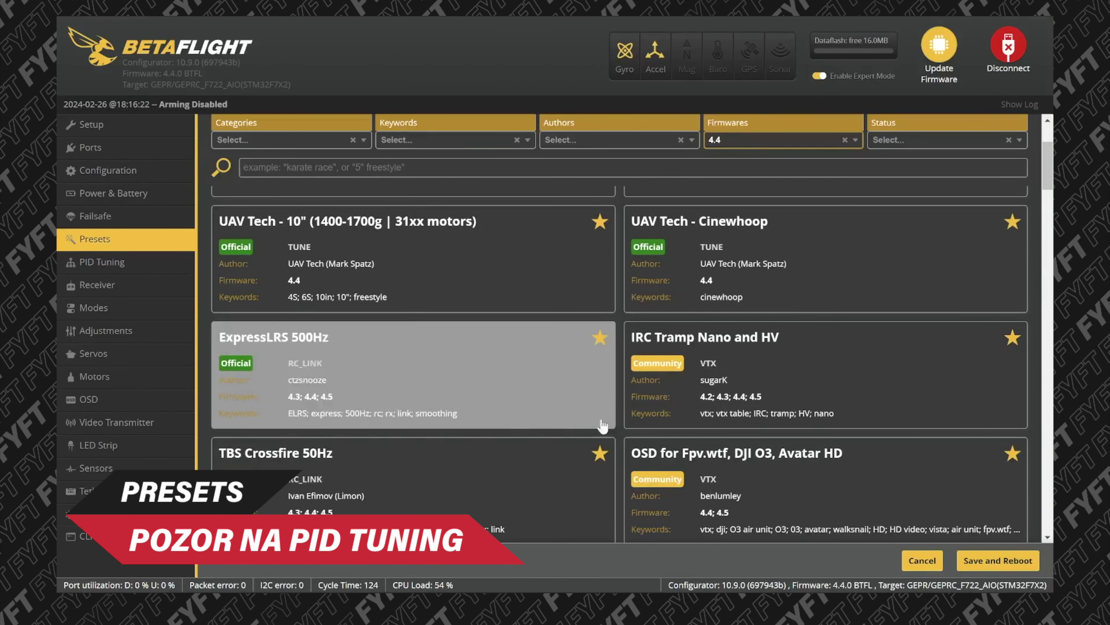
# Step: Find the Freedom Spec 460 - 500g tune among the filtered presets, open it and read its description
pyautogui.scroll(-7, 680, 368)
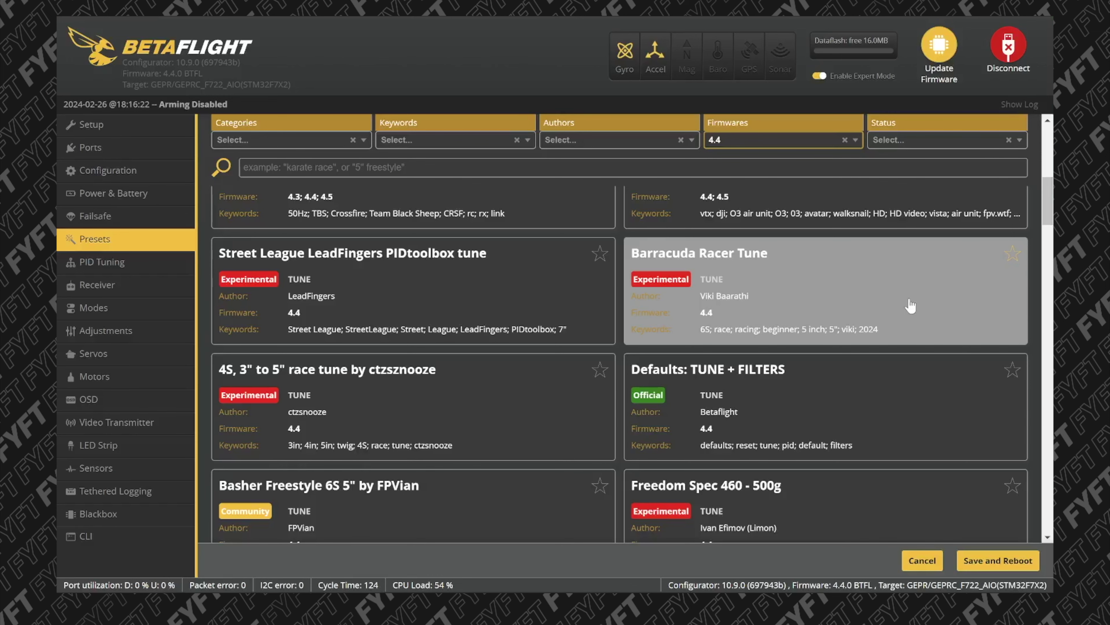
pyautogui.scroll(5, 911, 306)
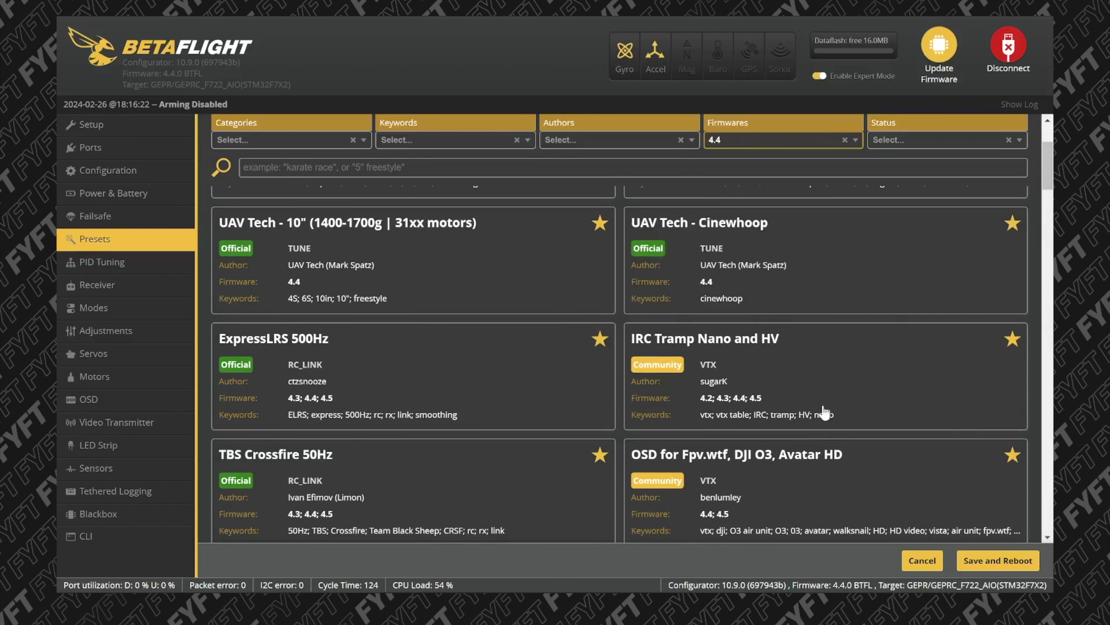
pyautogui.scroll(-10, 408, 357)
pyautogui.scroll(10, 409, 357)
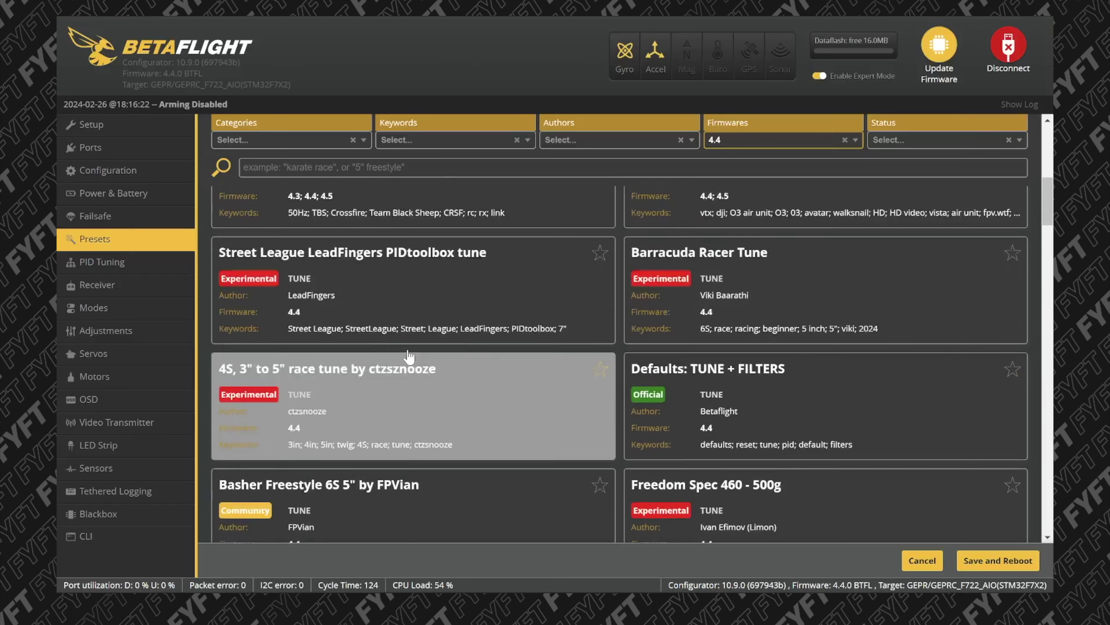
pyautogui.scroll(-6, 372, 271)
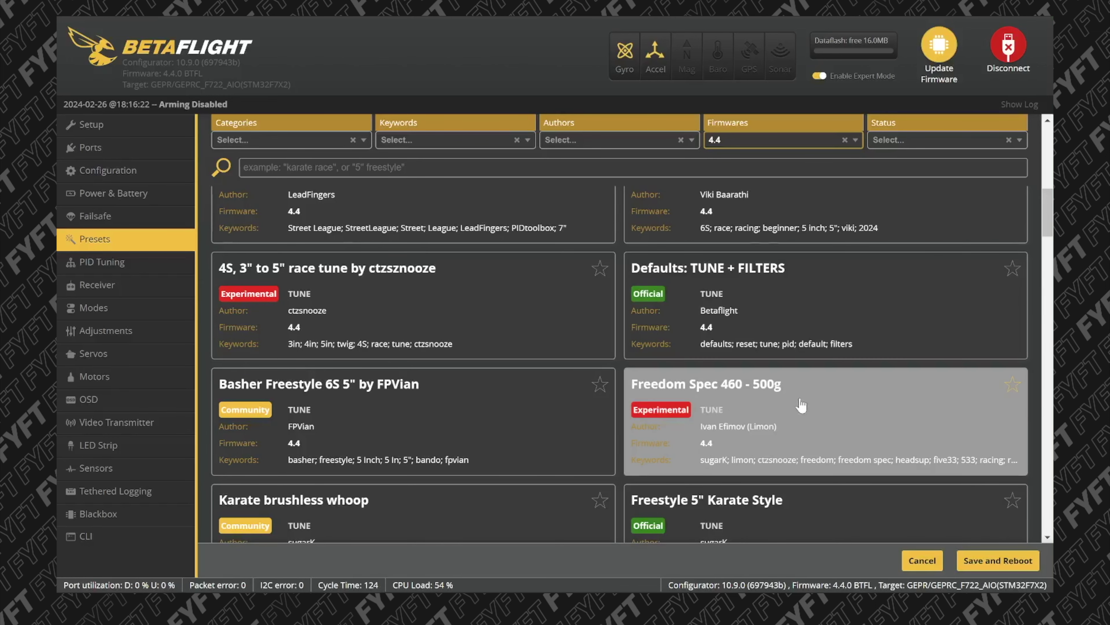
pyautogui.click(763, 419)
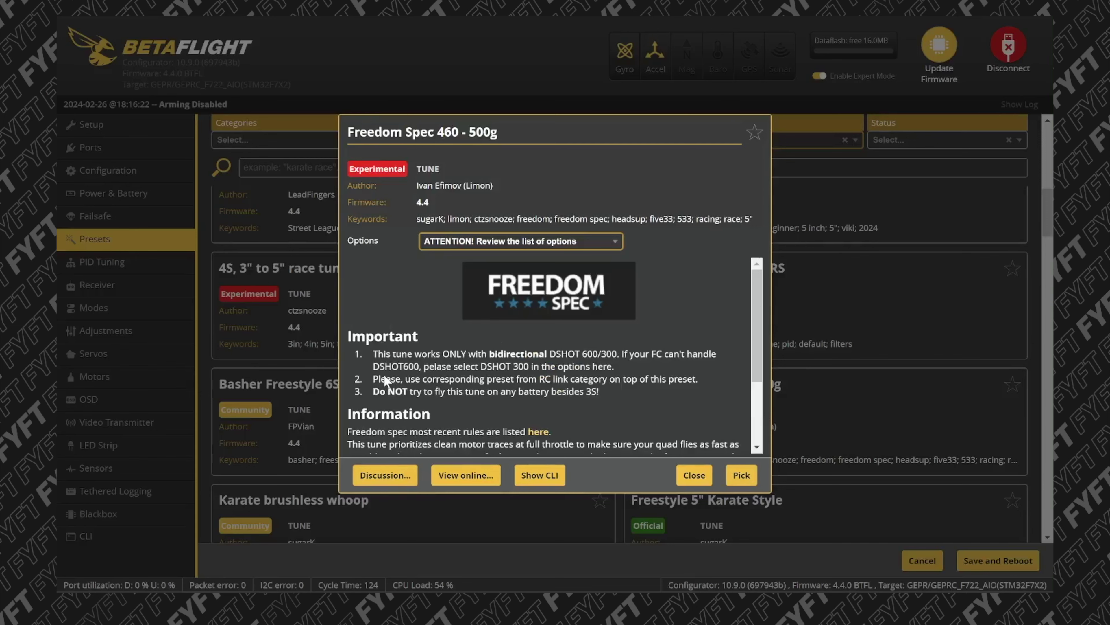
pyautogui.scroll(-3, 385, 379)
pyautogui.scroll(2, 447, 379)
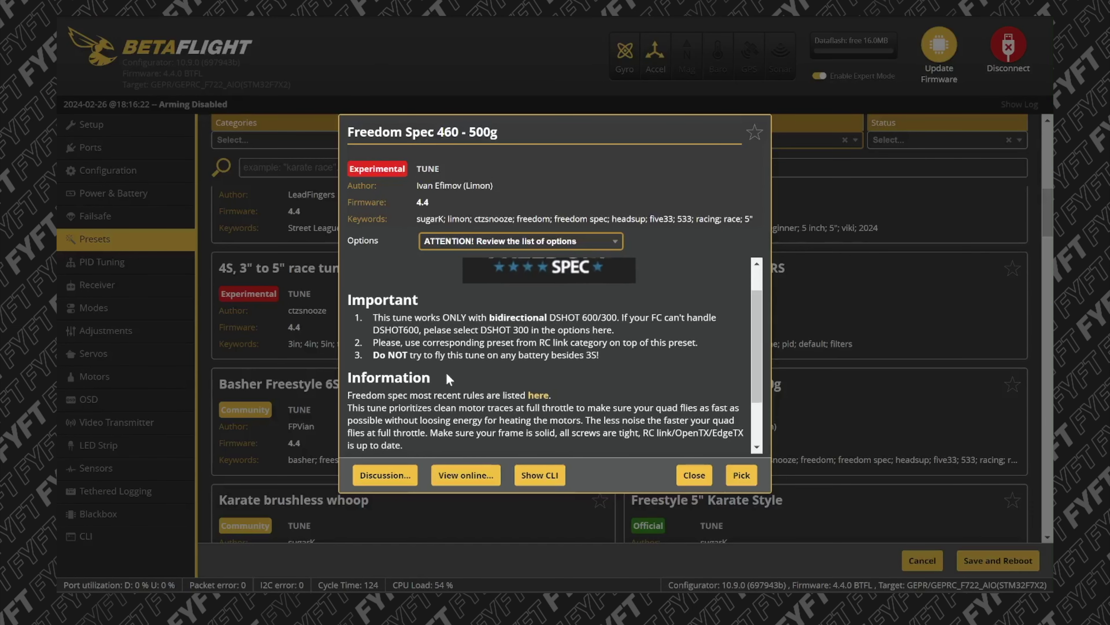
# Step: Enable the Noisy frames option for the Freedom Spec preset, pick it and agree to the DSHOT warning
pyautogui.click(532, 248)
pyautogui.click(455, 280)
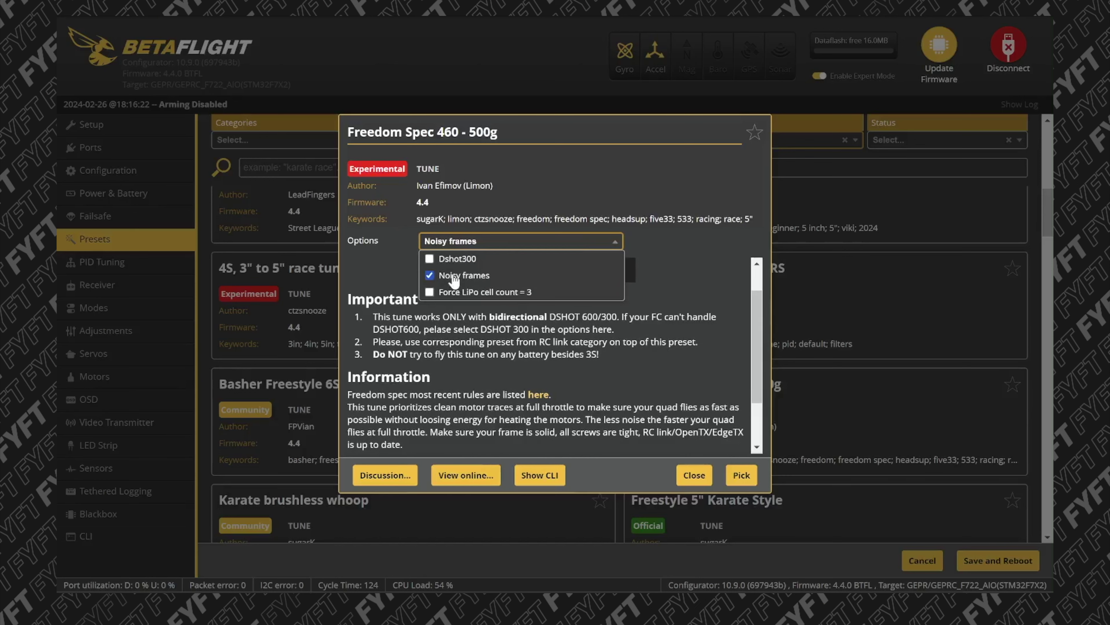
pyautogui.click(485, 244)
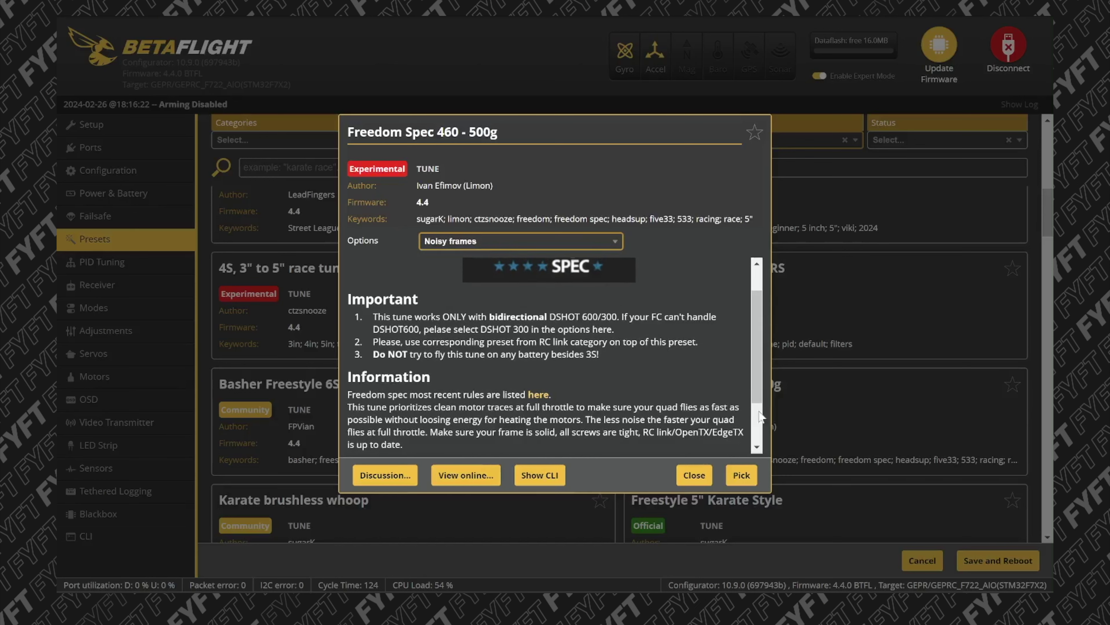
pyautogui.click(744, 475)
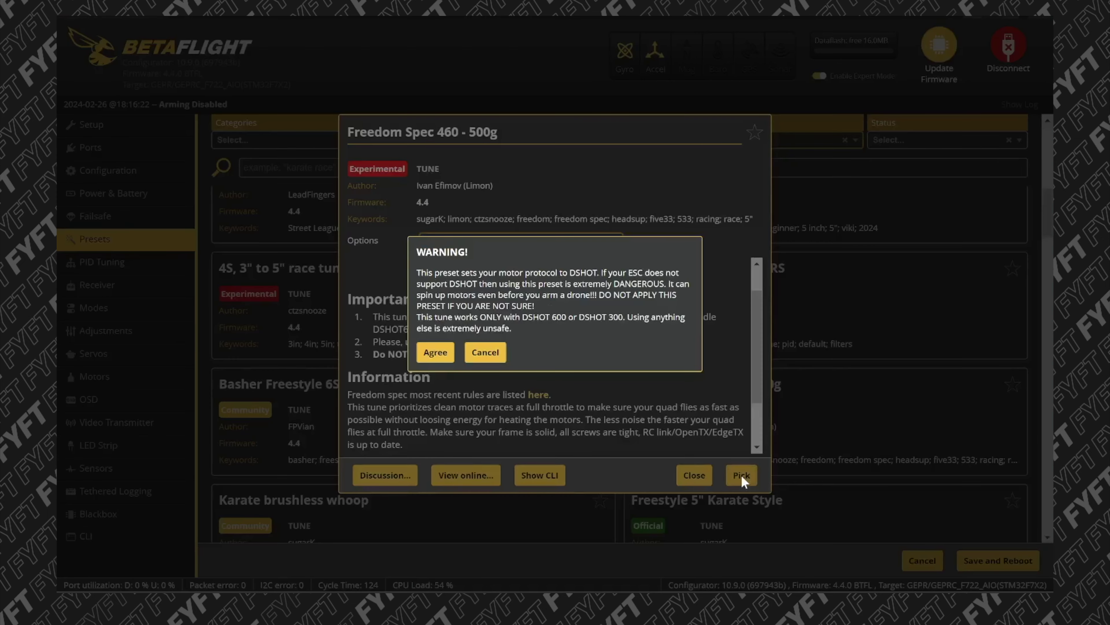
pyautogui.click(435, 354)
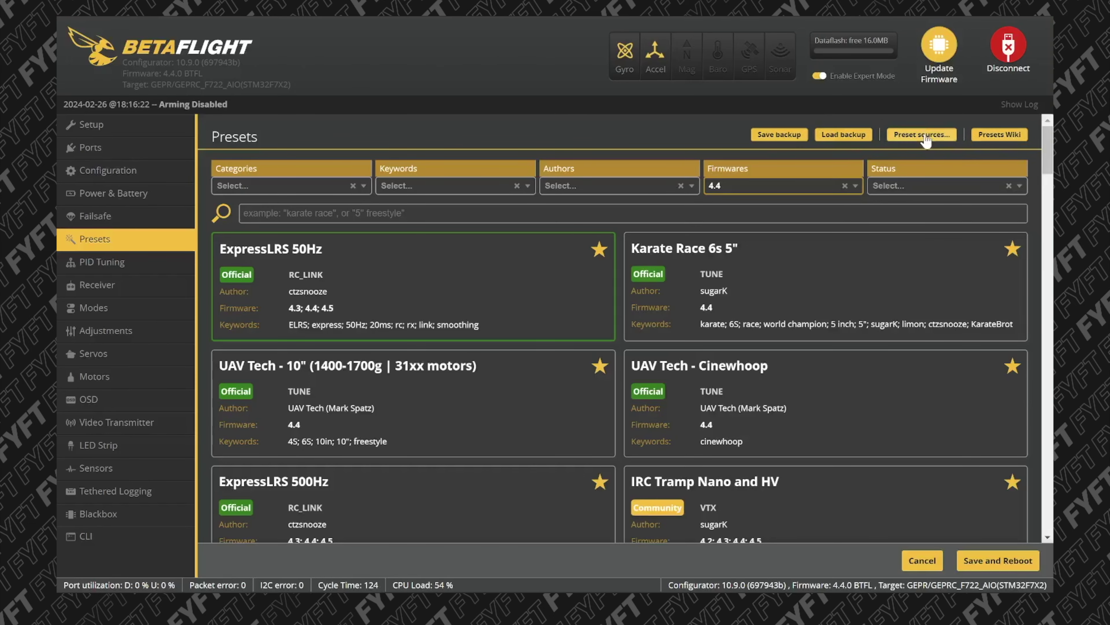
# Step: Make the iFlight Factory Recover preset source active and show its presets in the list
pyautogui.click(923, 134)
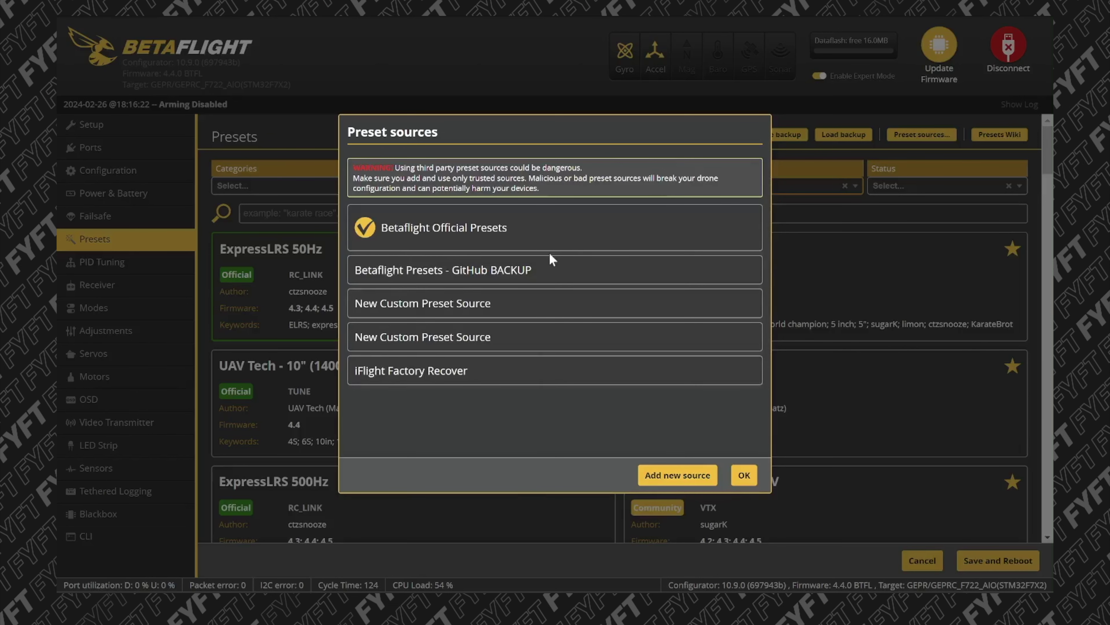
pyautogui.click(410, 372)
pyautogui.scroll(-1, 410, 372)
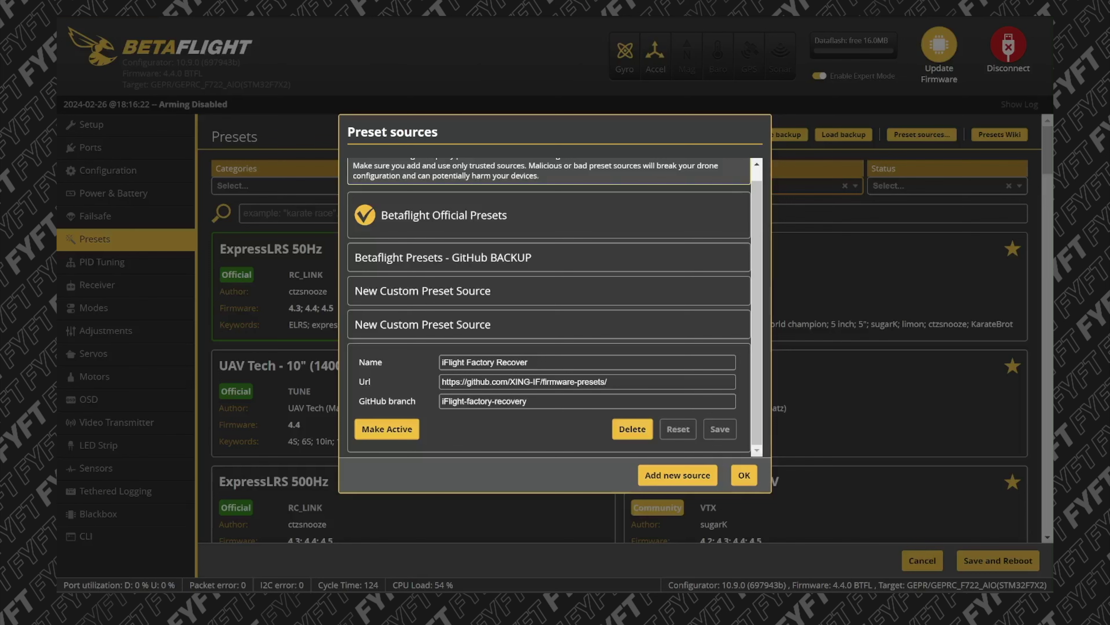
pyautogui.click(399, 429)
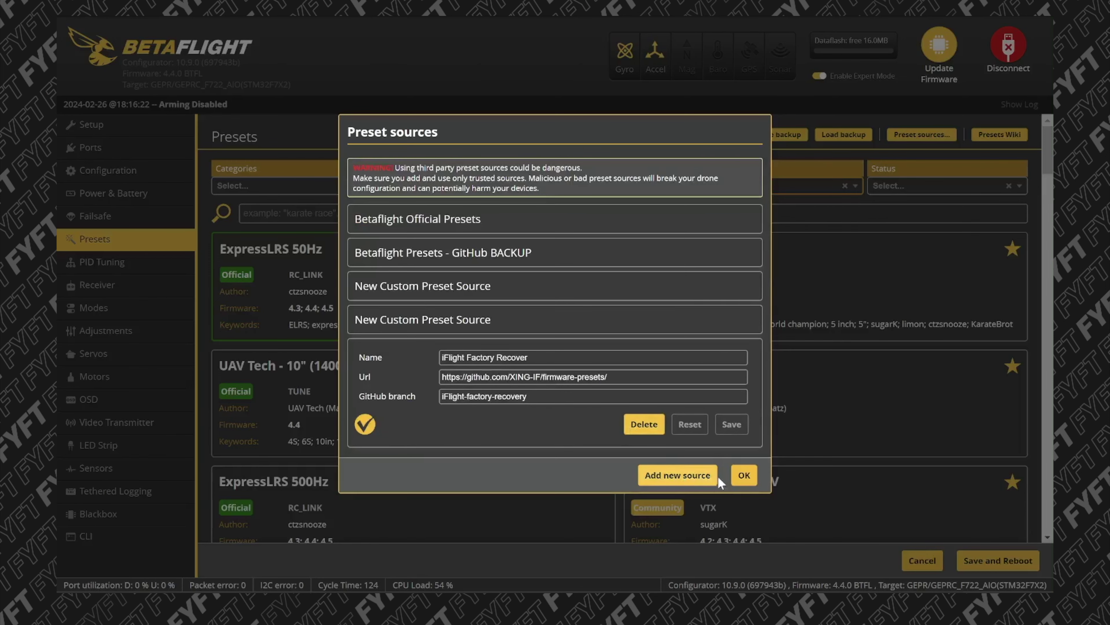
pyautogui.click(744, 475)
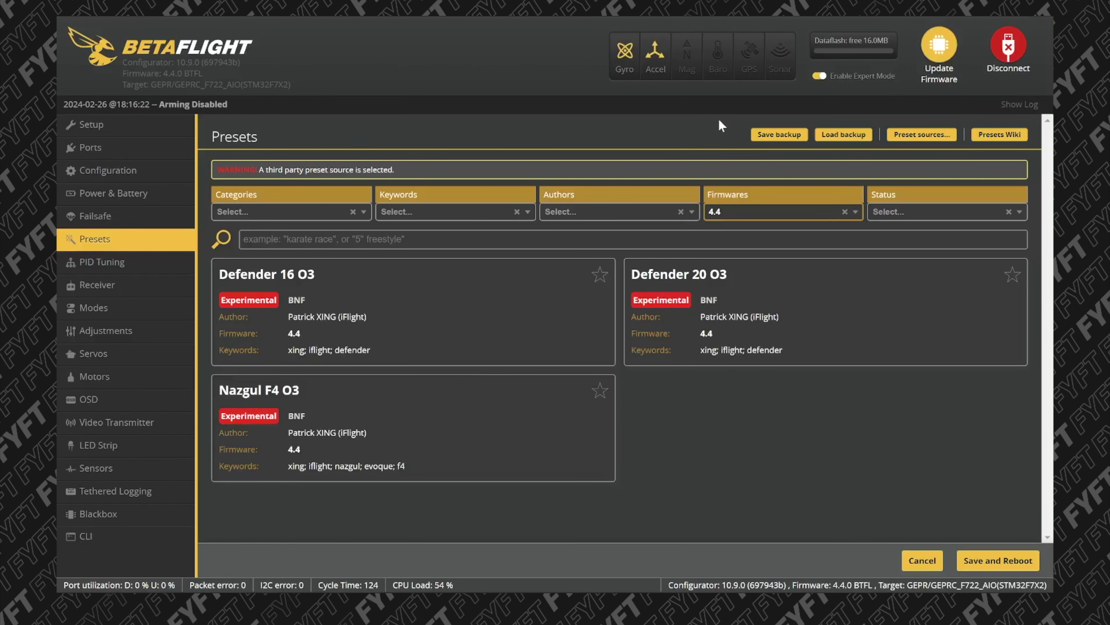
# Step: Reopen the preset sources and add a new custom source entry
pyautogui.click(913, 137)
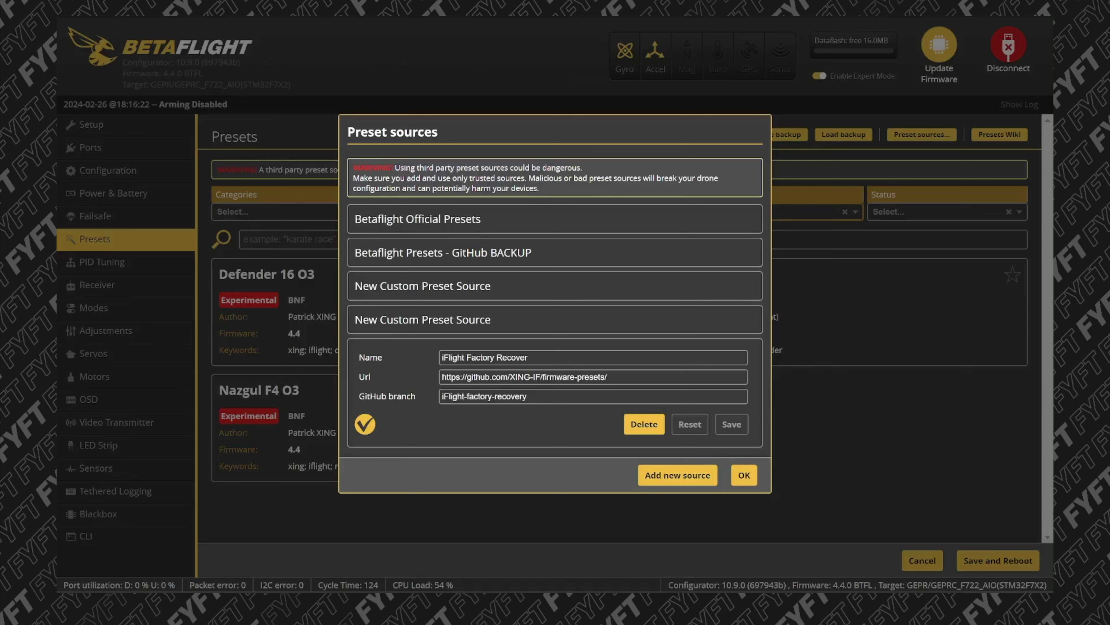
pyautogui.click(670, 476)
pyautogui.scroll(-2, 513, 391)
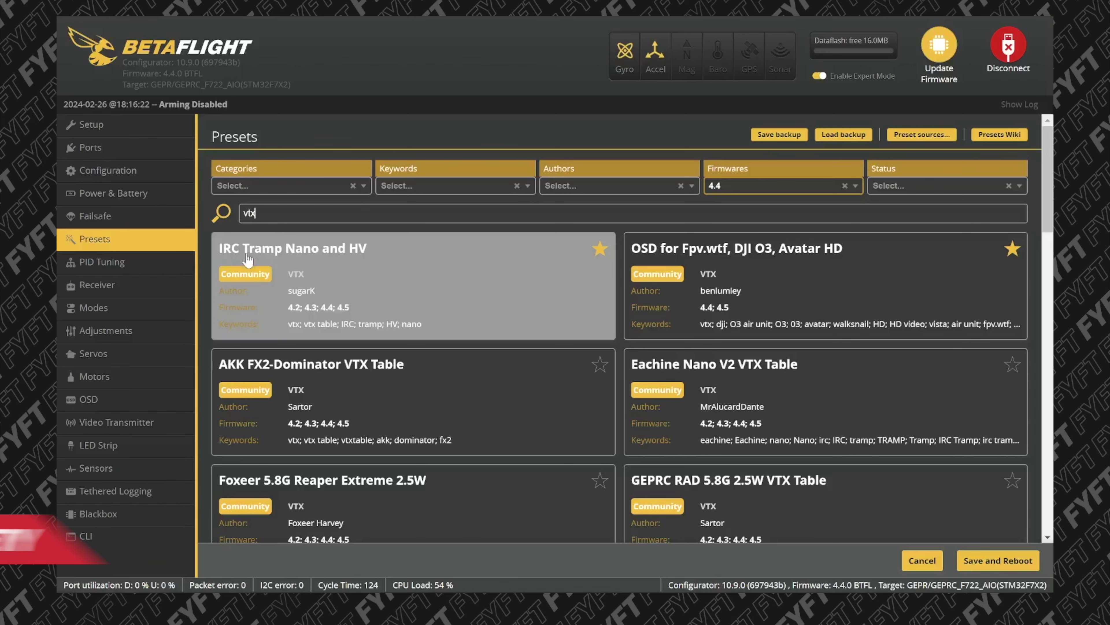
# Step: Open the IRC Tramp Nano and HV preset, view its CLI commands, pick it and agree to the VTX table warning
pyautogui.click(282, 269)
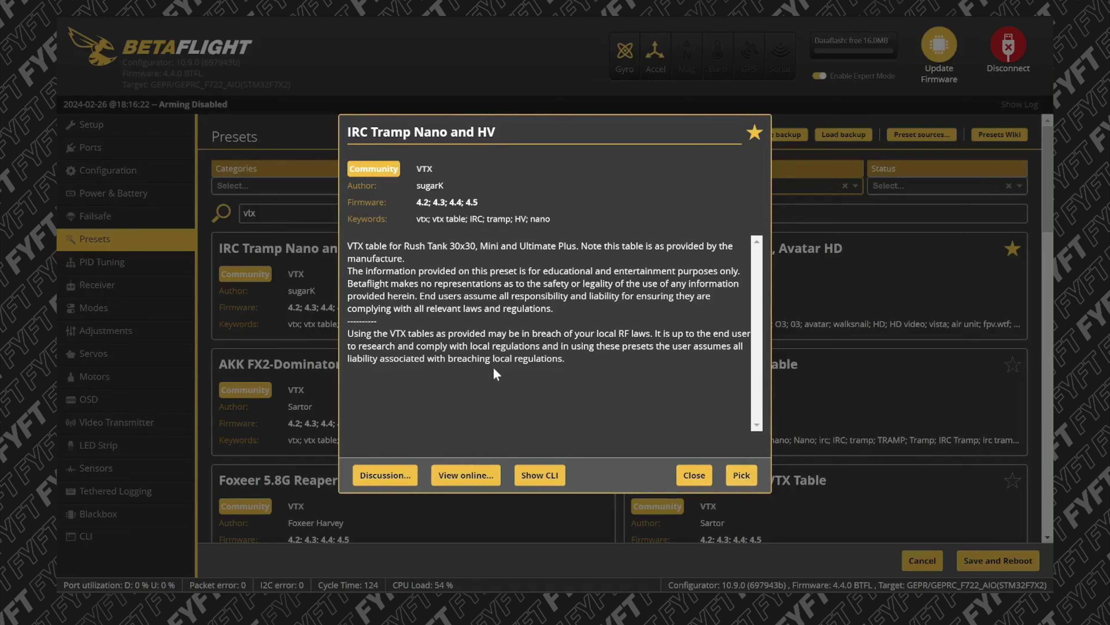
pyautogui.click(538, 481)
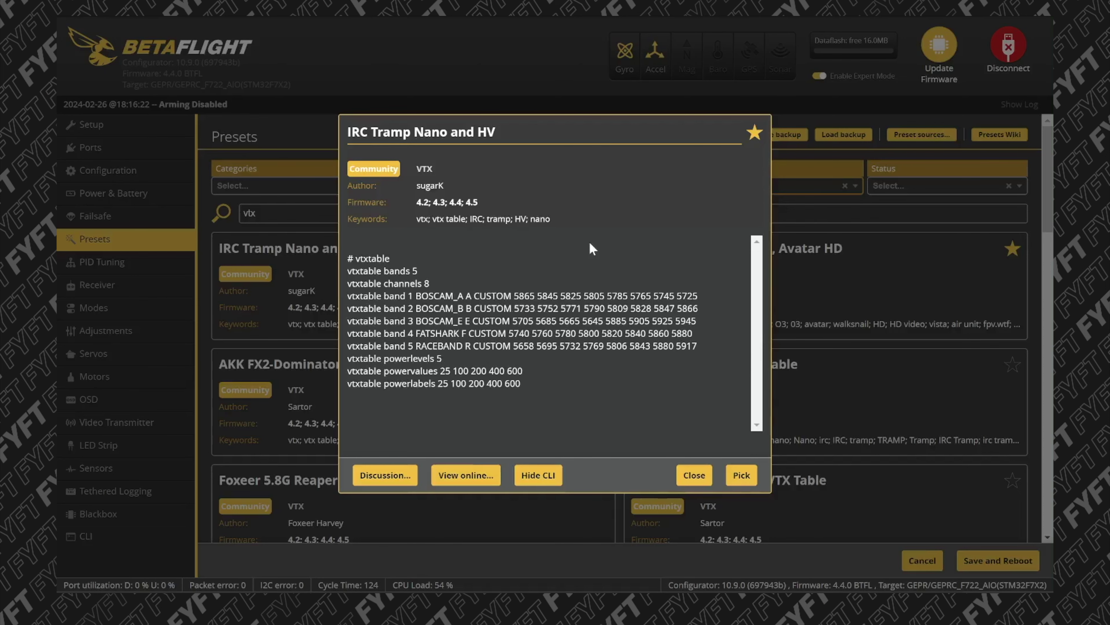
pyautogui.click(741, 475)
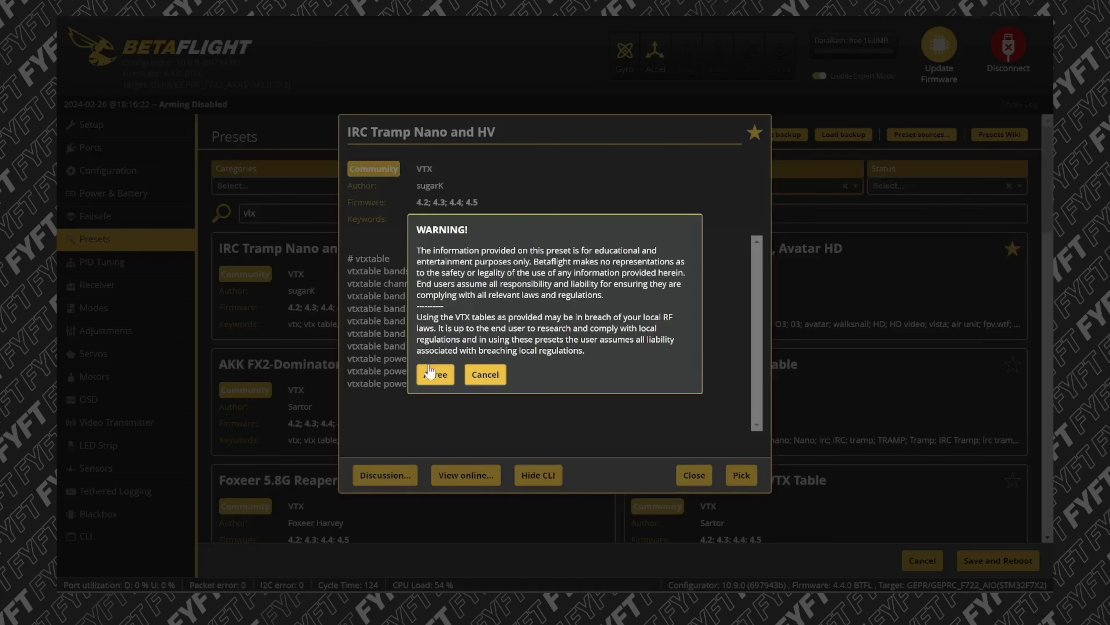
pyautogui.click(435, 375)
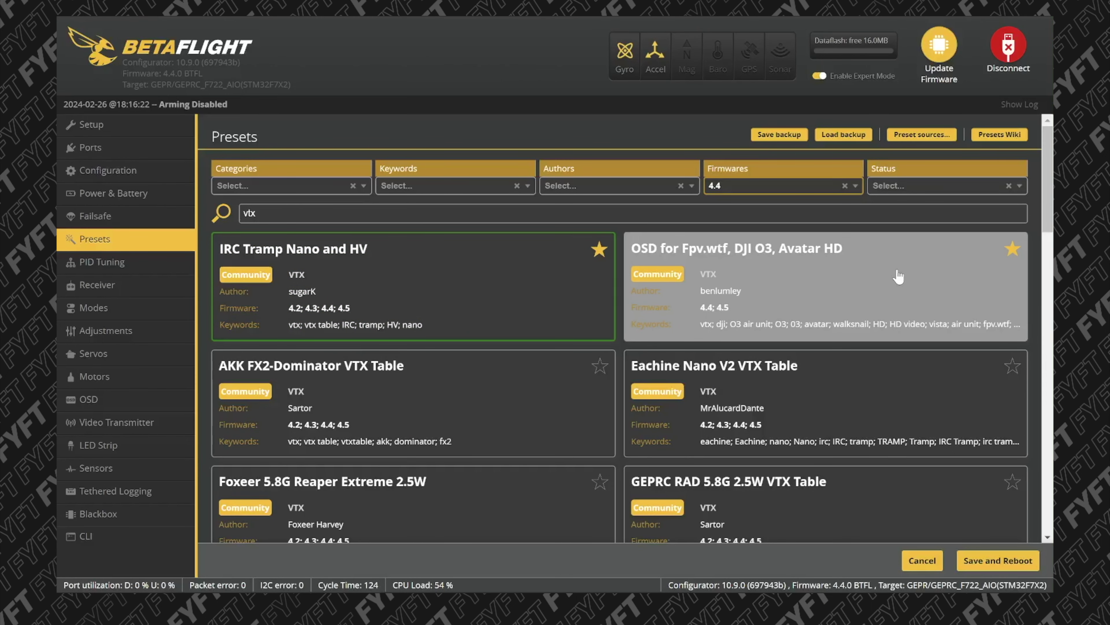
# Step: Enable displayport and MSP VTX on uart 2 in the OSD for Fpv.wtf, DJI O3, Avatar HD preset and pick it
pyautogui.click(787, 283)
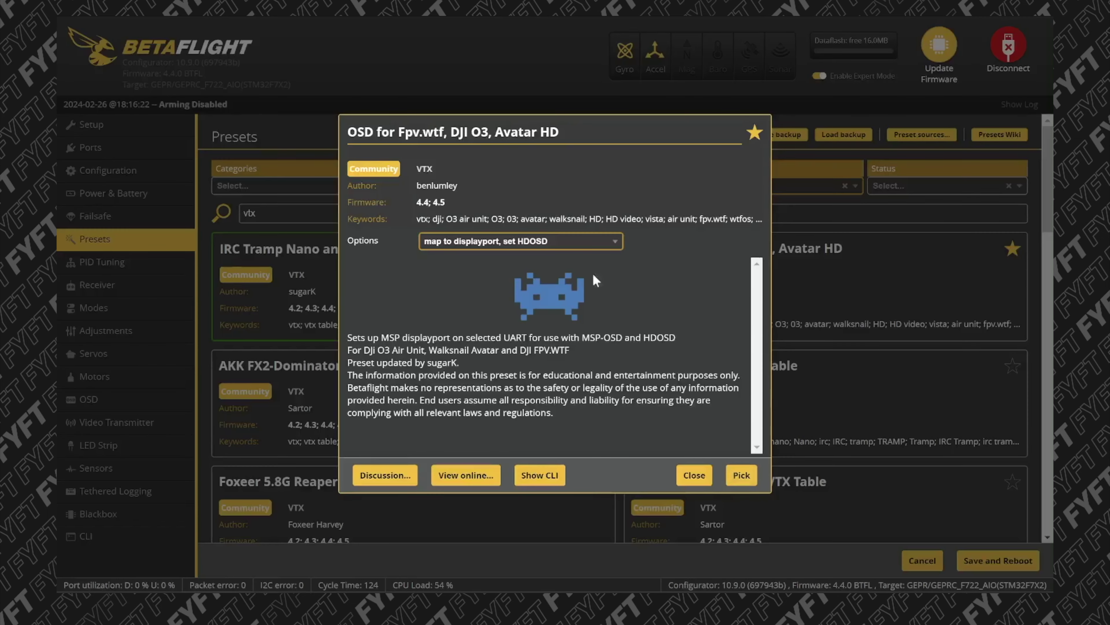
pyautogui.click(439, 241)
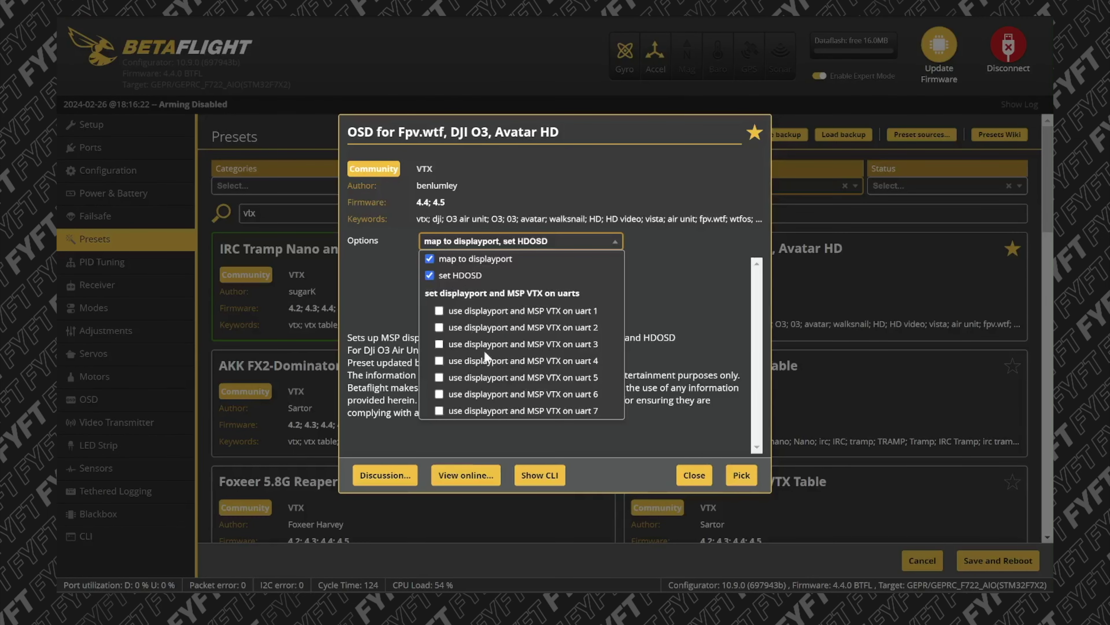
pyautogui.click(439, 328)
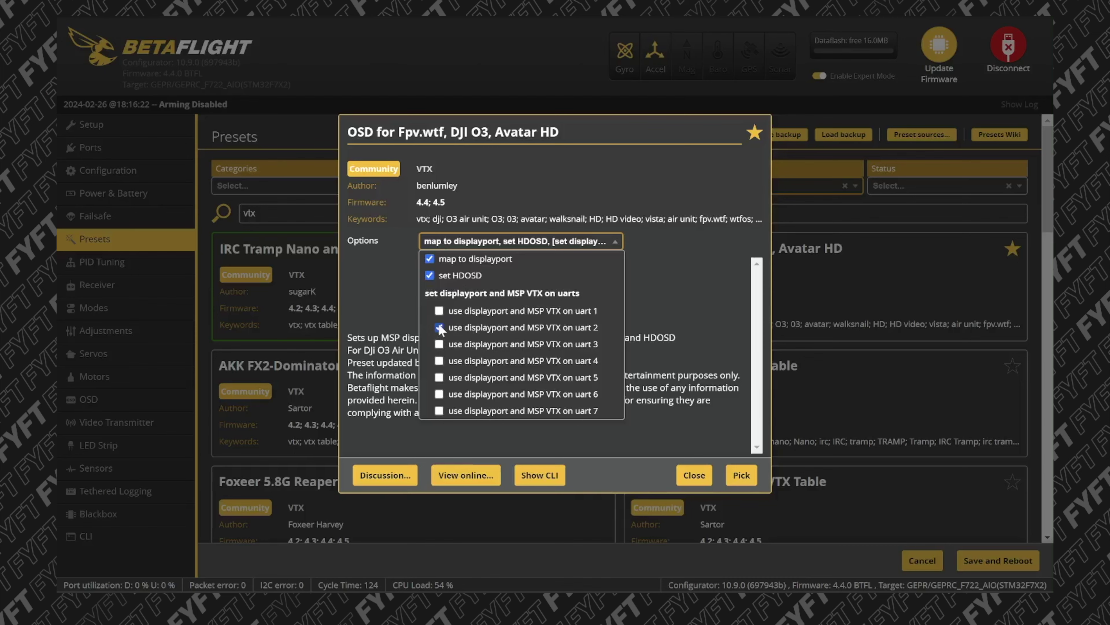
pyautogui.click(742, 475)
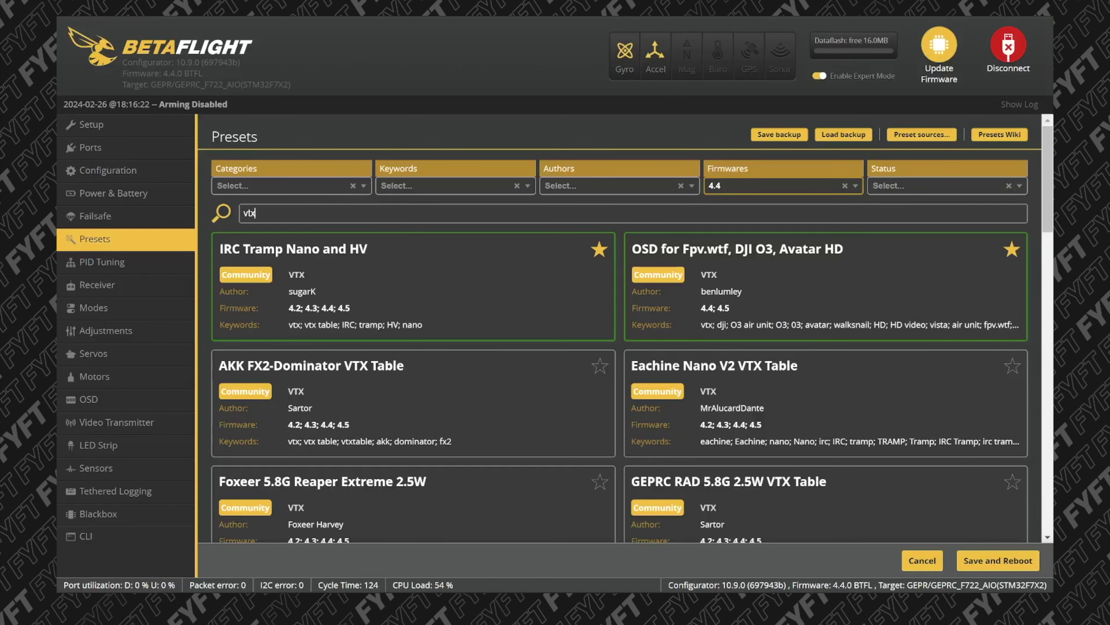
# Step: Replace the preset search text with "exp" to find the ExpressLRS presets
pyautogui.doubleClick(251, 213)
pyautogui.press('BackSpace')
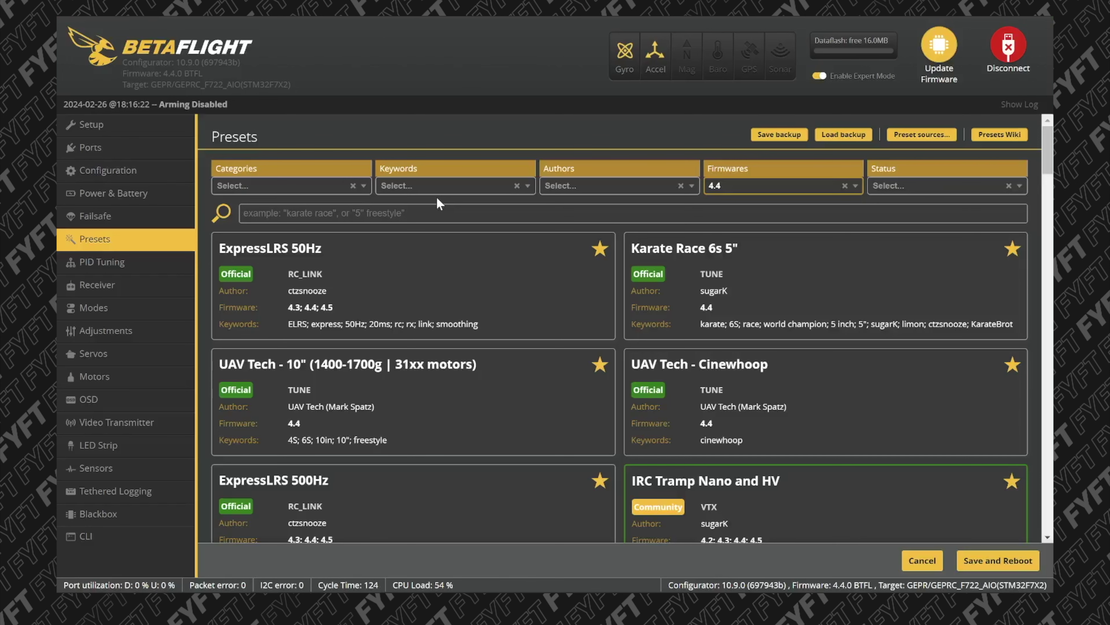
pyautogui.write('exp')
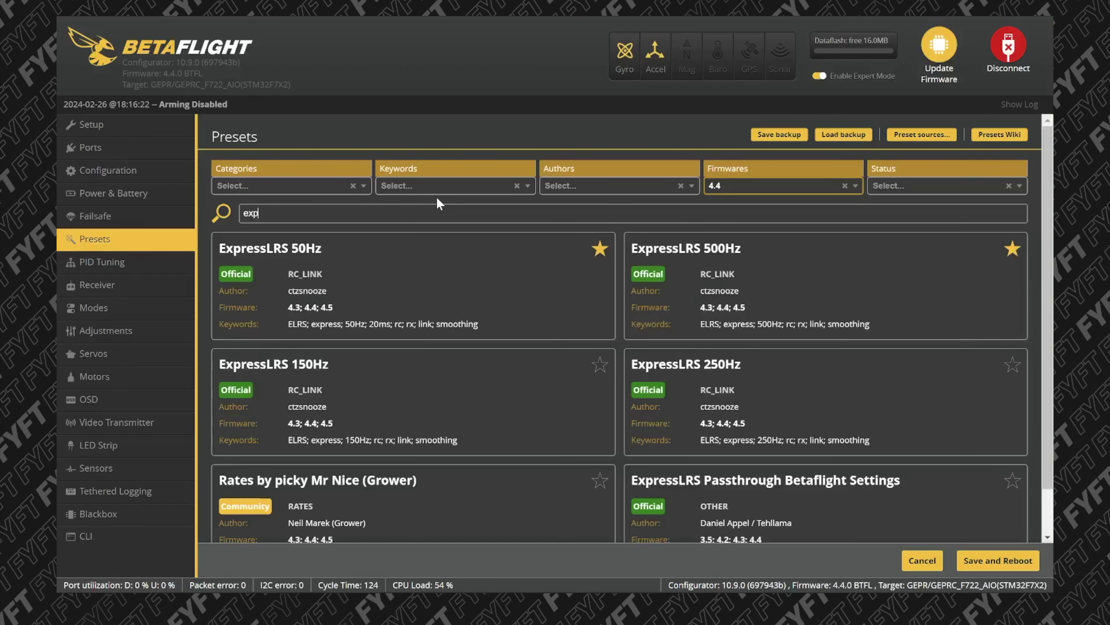